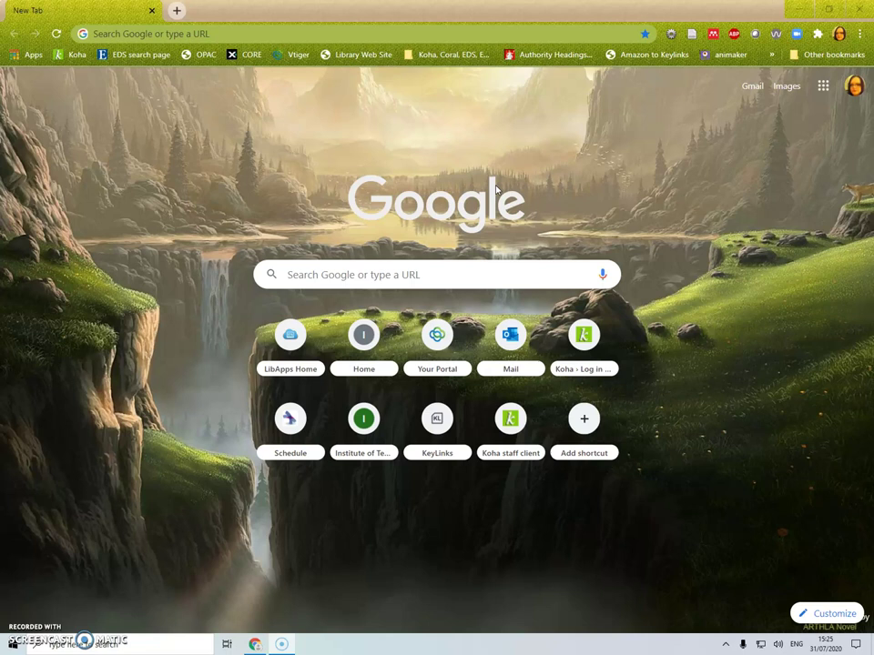
Open the library website at library.it-tallaght.ie.
click(222, 32)
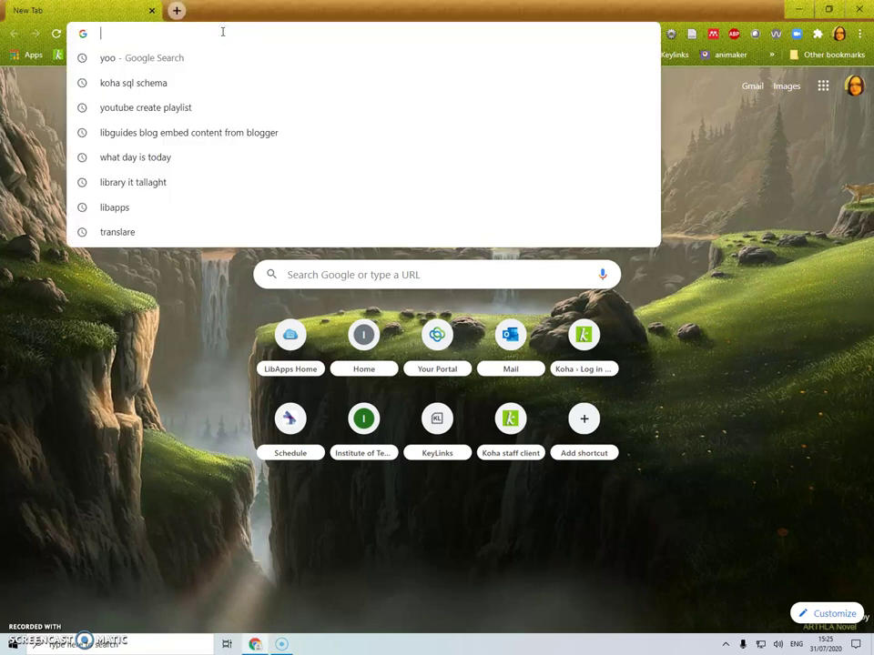
text(libar)
key(BackSpace)
key(BackSpace)
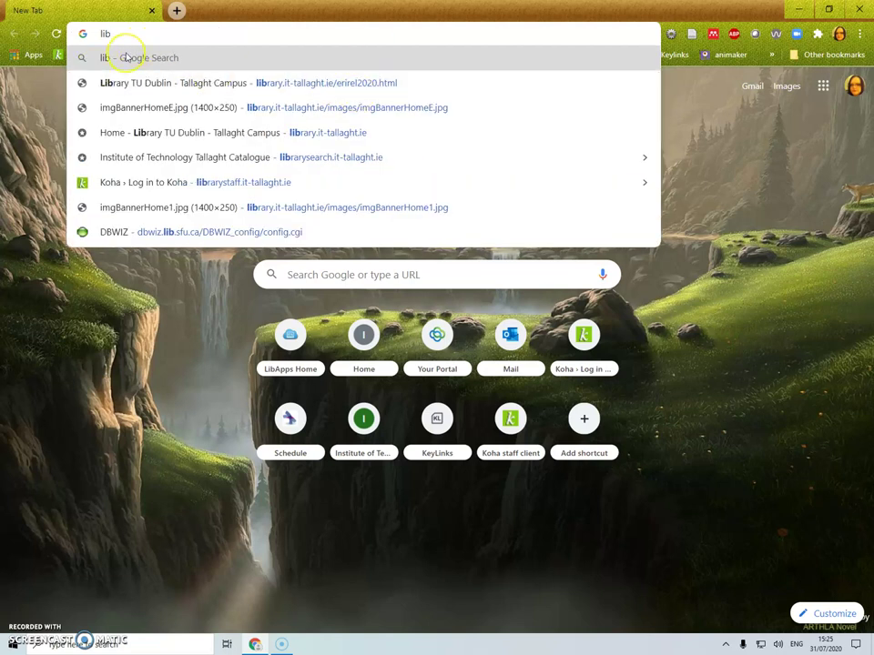
text(rary.it-talla)
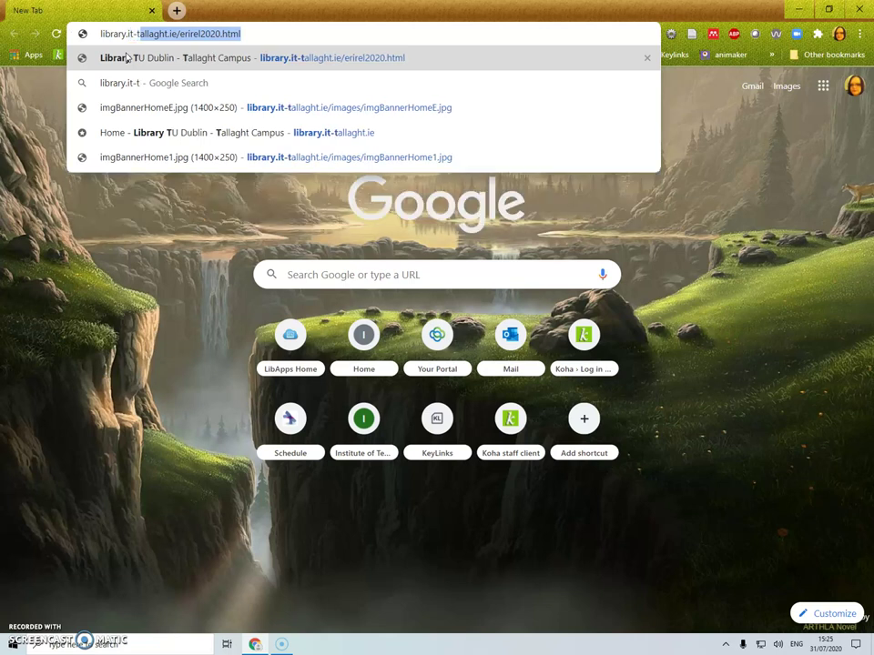
text(ght.ie)
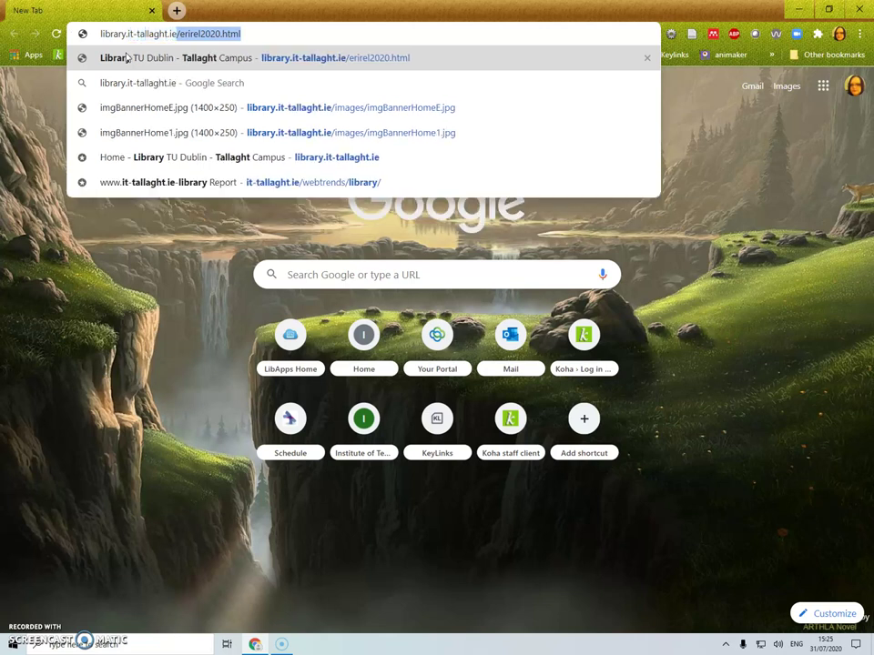
key(Delete)
key(Return)
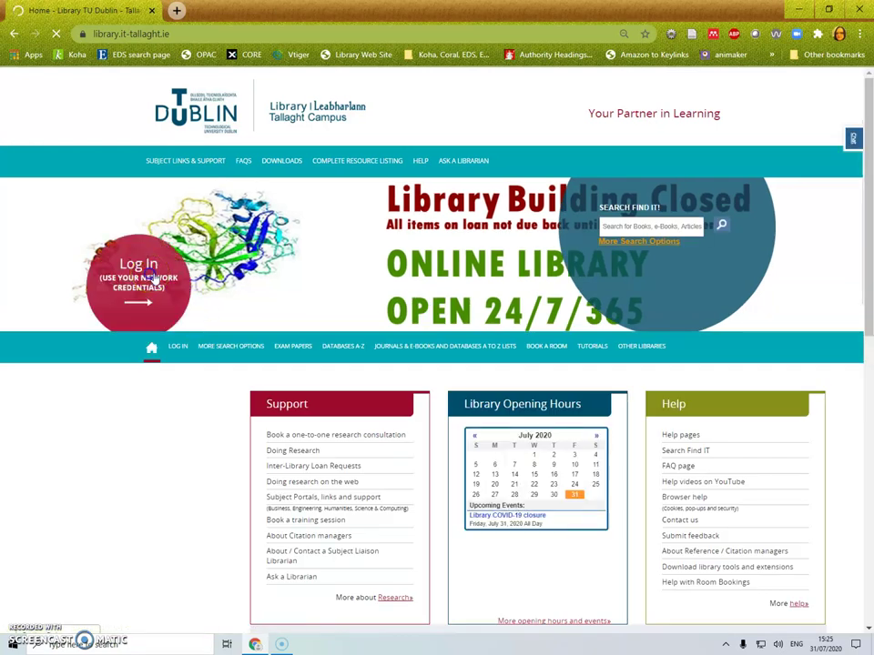
Log in to the TU Dublin Tallaght library service with the saved username and password.
click(150, 276)
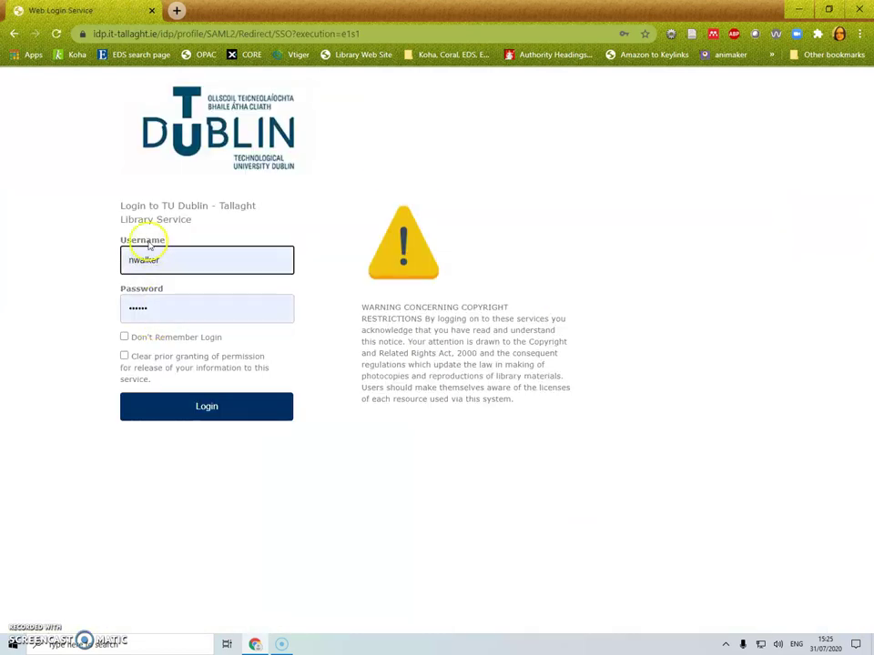
click(156, 261)
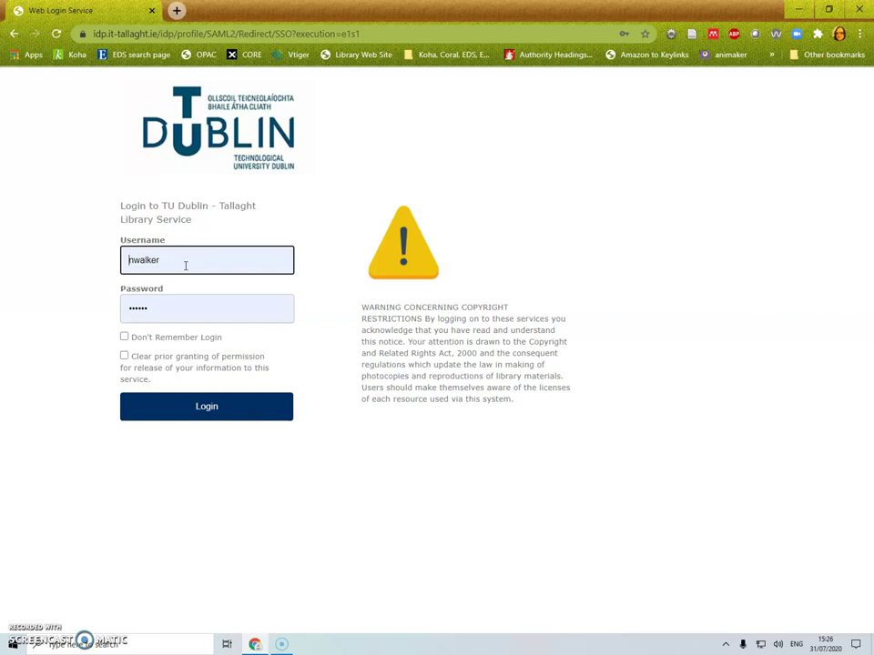
double_click(166, 261)
click(194, 258)
double_click(169, 260)
click(185, 364)
click(213, 411)
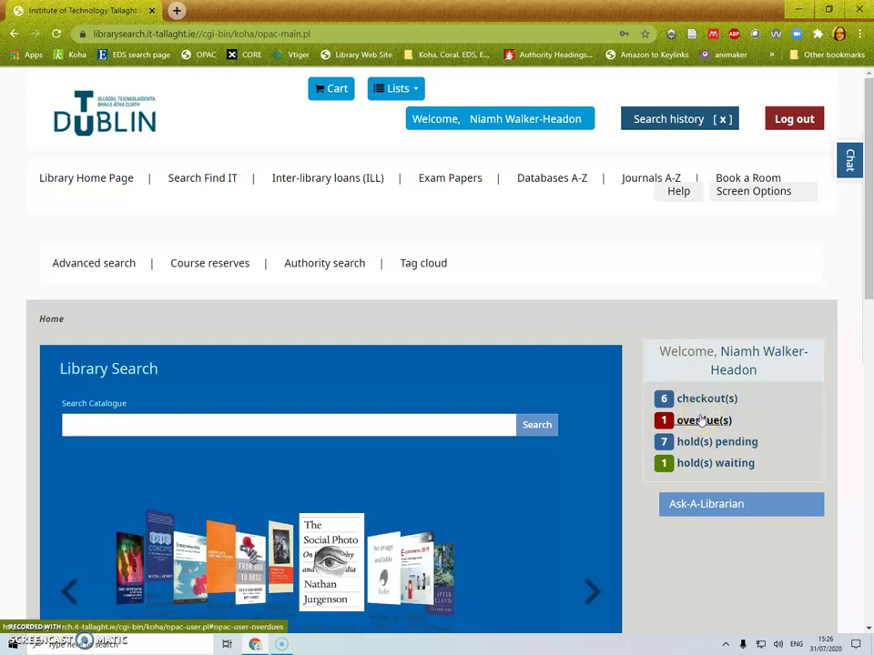
Look over the account's overdue and waiting-hold entries, and view the LibChat form before closing it.
click(712, 465)
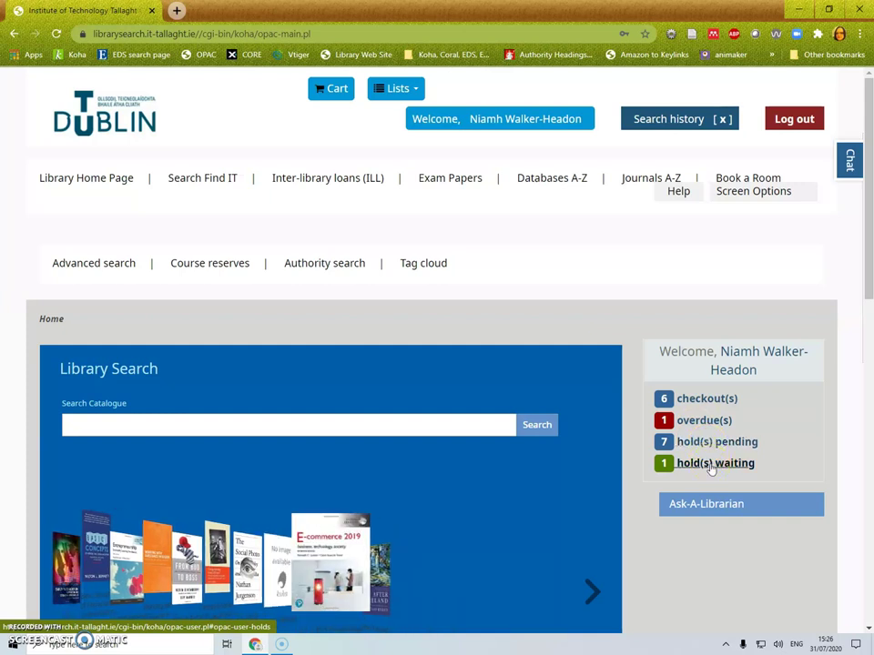
click(706, 423)
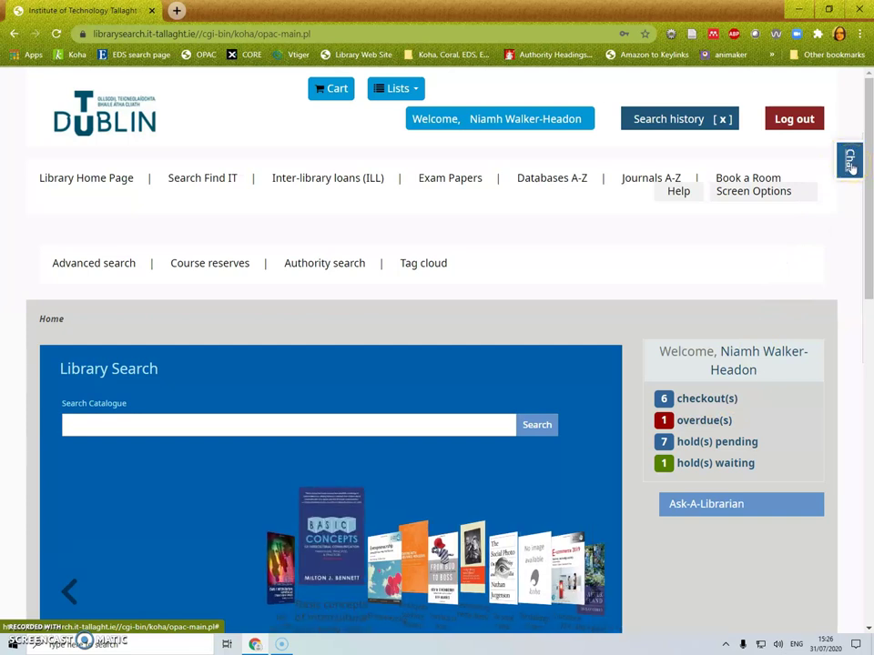
click(851, 164)
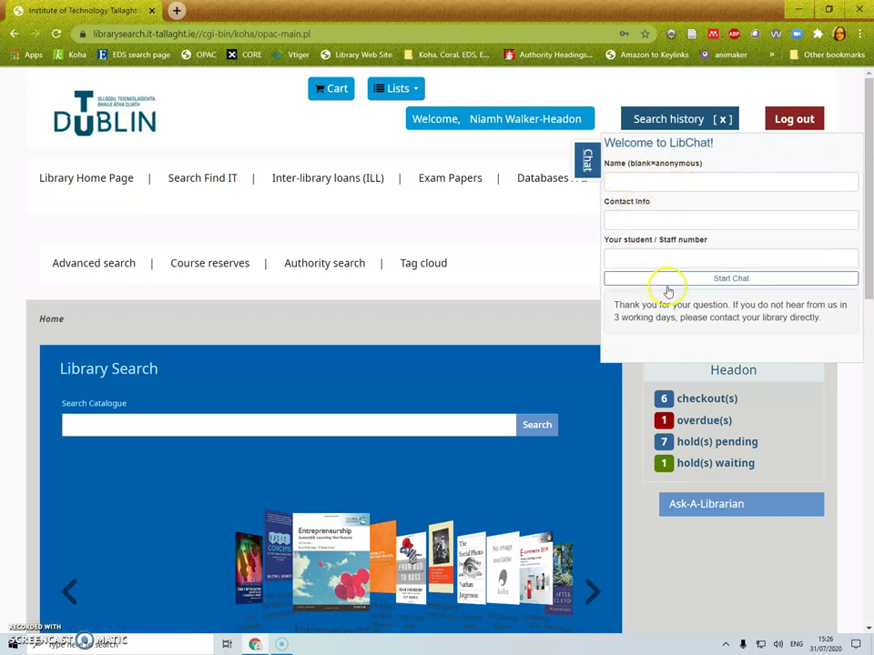
click(588, 164)
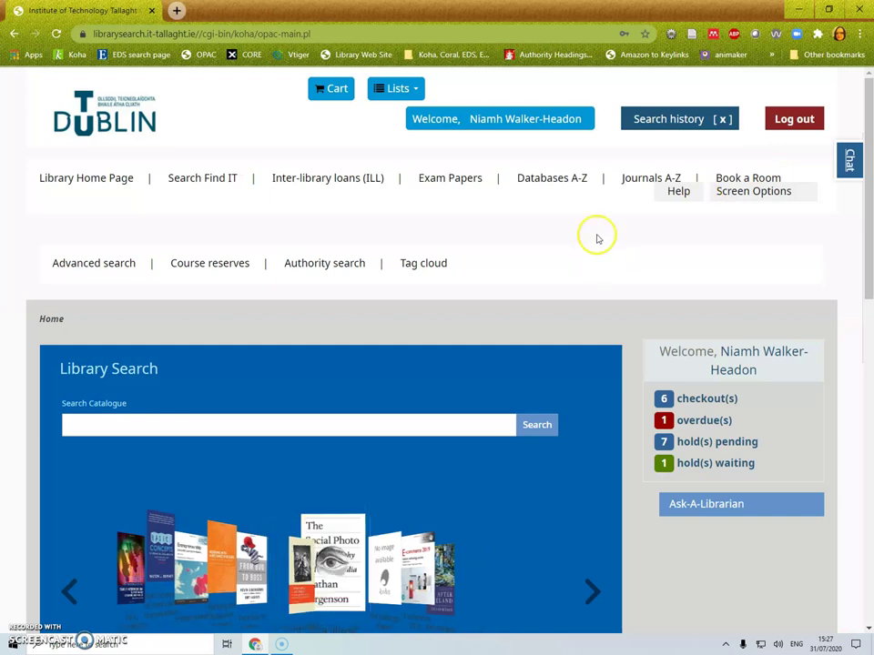
Search the library catalogue for "social care practice".
click(173, 431)
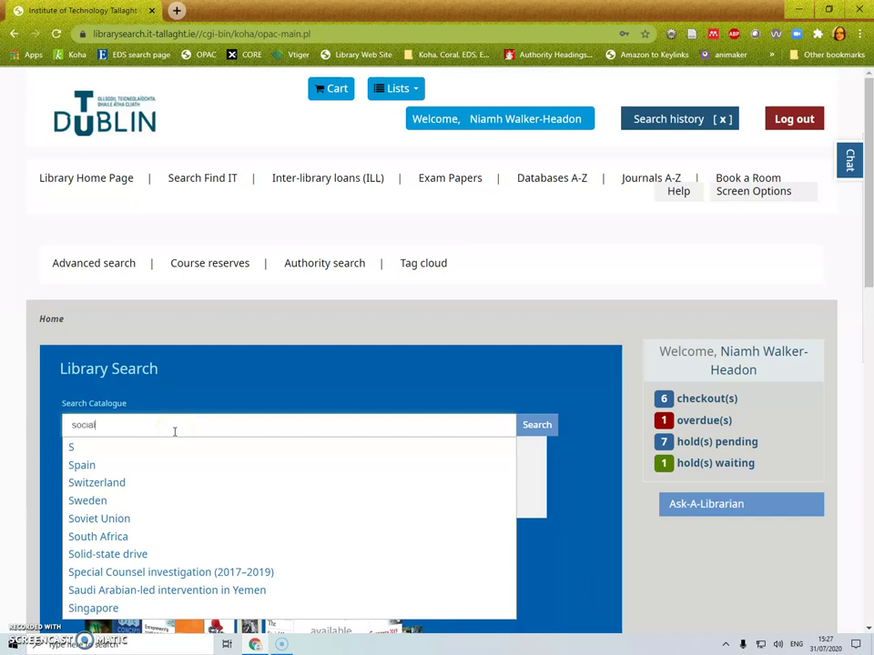
text(social care)
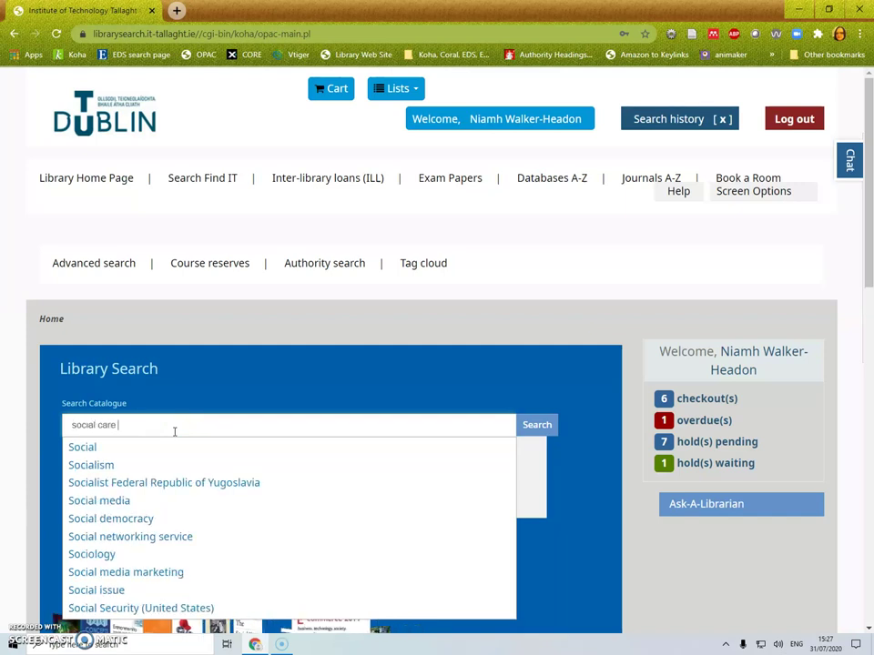
text( prat)
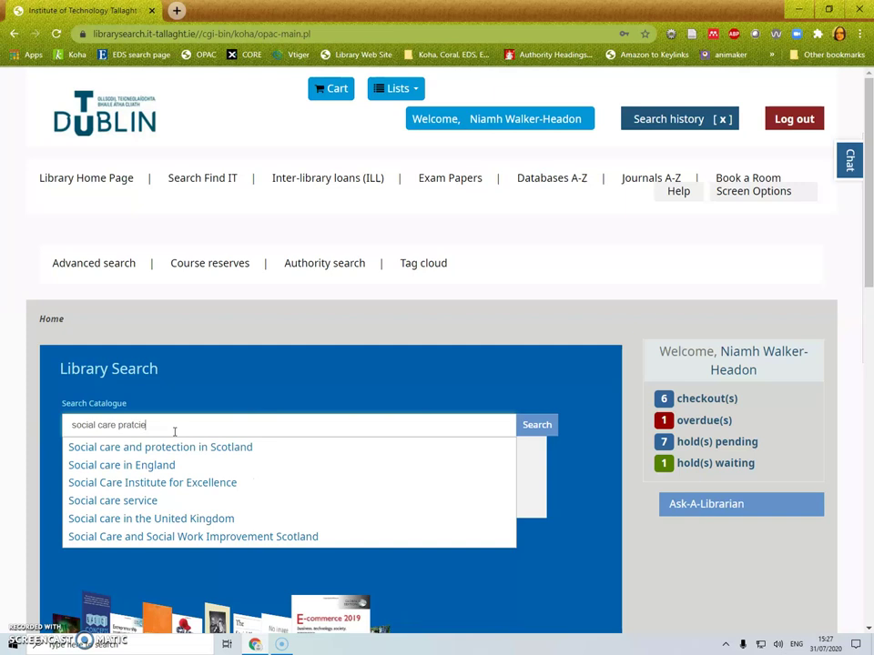
text(cie)
key(BackSpace)
key(BackSpace)
text(ice)
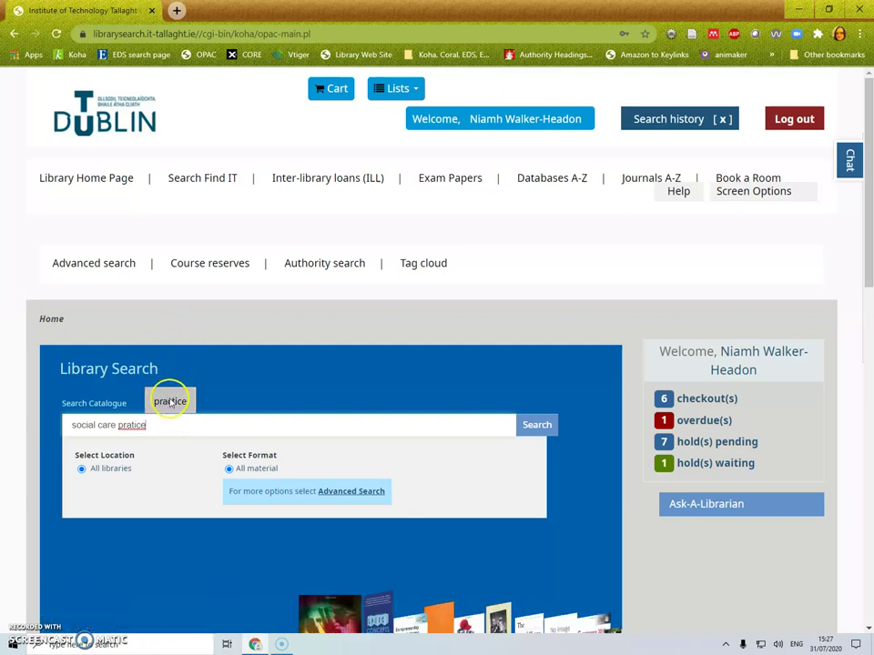
click(170, 402)
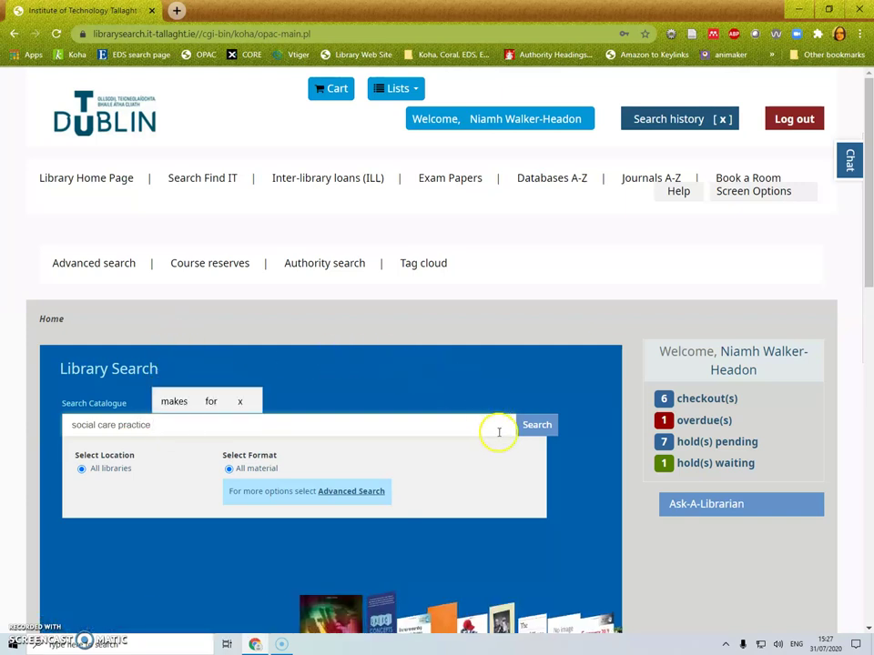
click(544, 426)
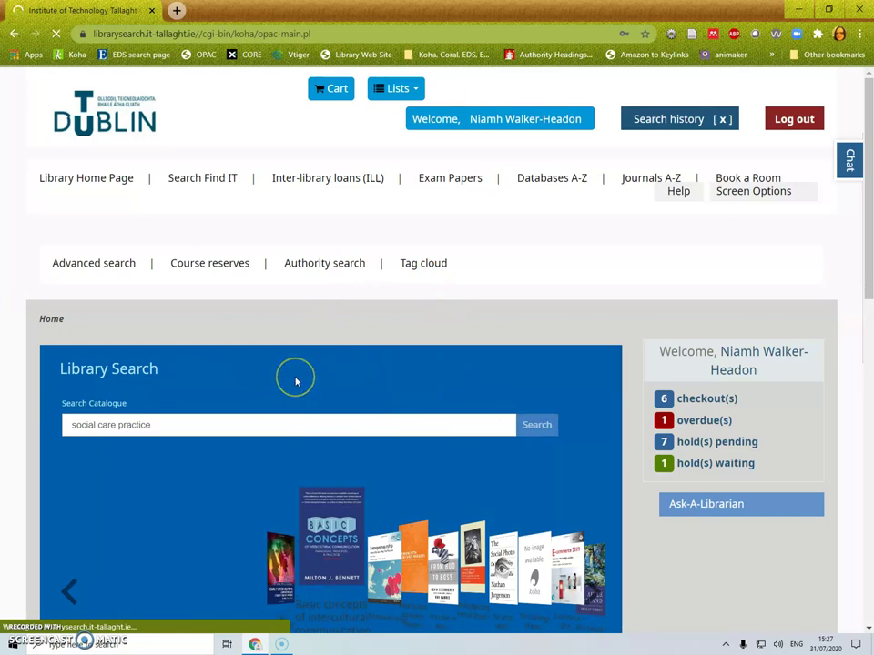
click(537, 425)
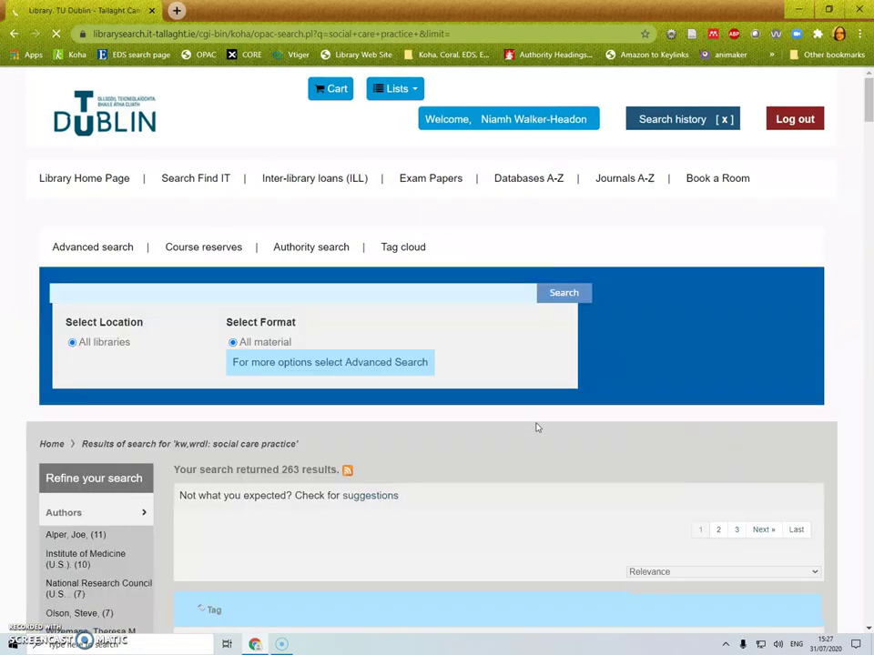
click(535, 426)
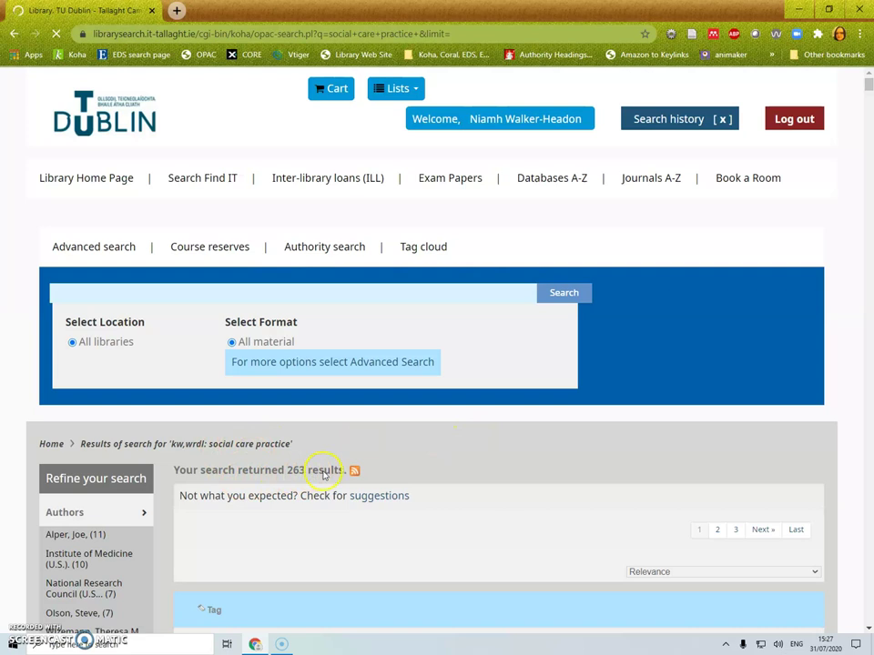
Refine the results to Printed Material (Book) and request a hold on "Social care practice in Ireland".
scroll(118, 491, down, 4)
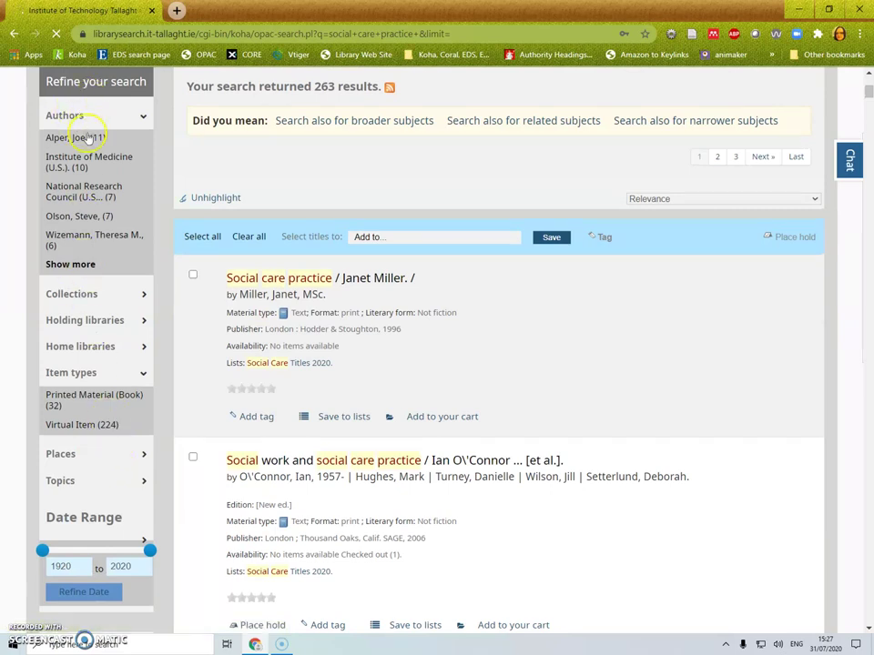
click(97, 397)
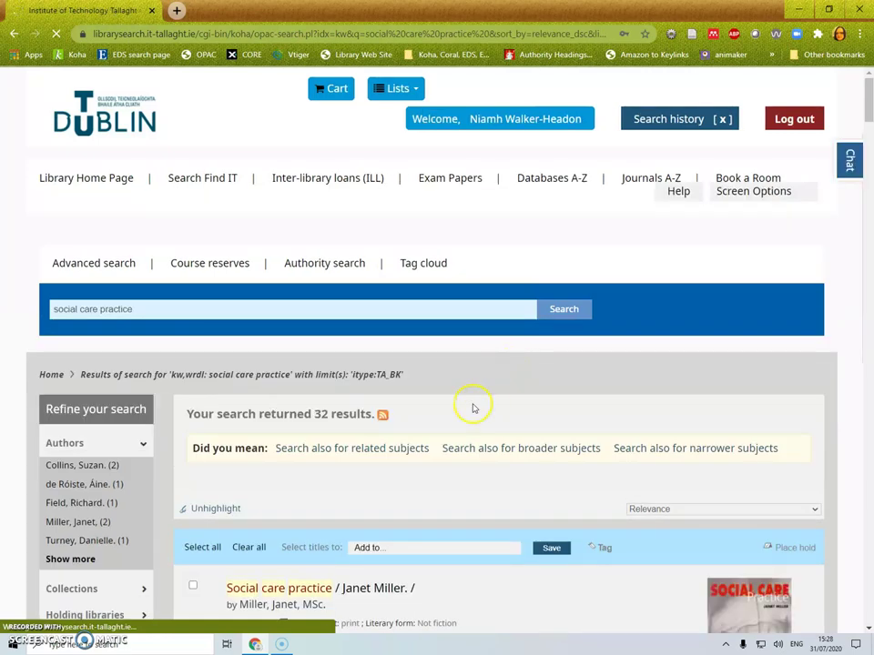
scroll(430, 414, down, 5)
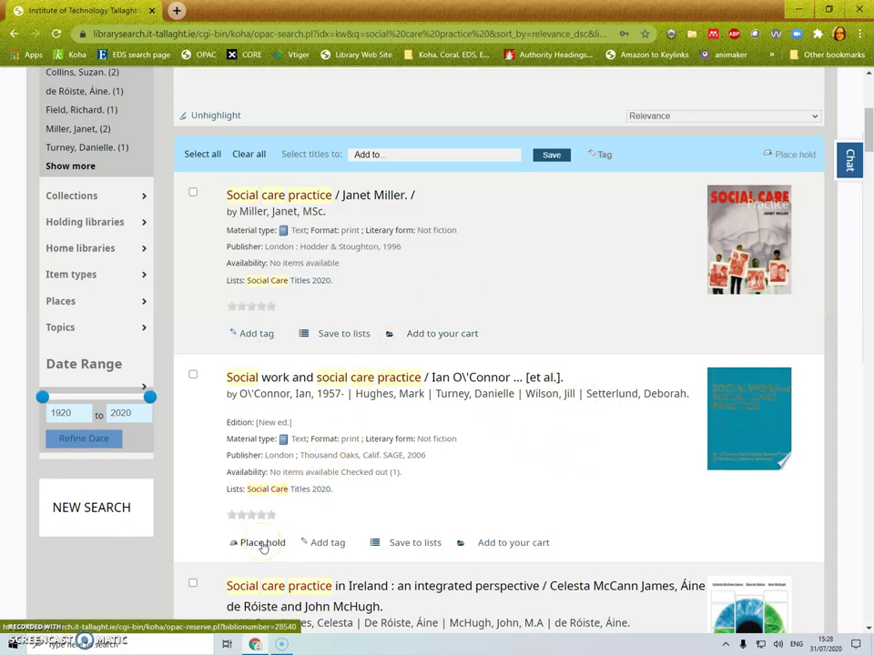
scroll(263, 546, down, 3)
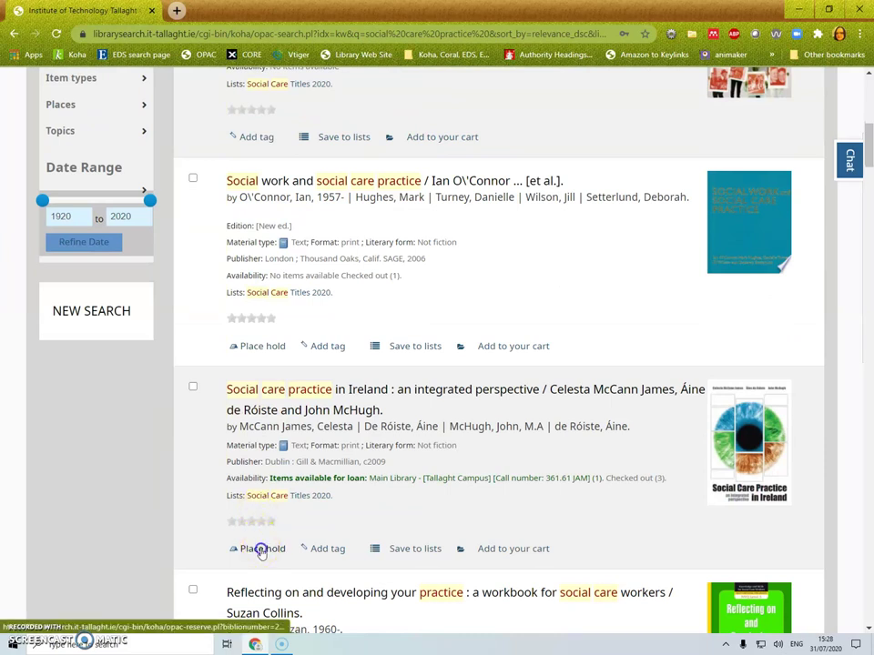
click(261, 548)
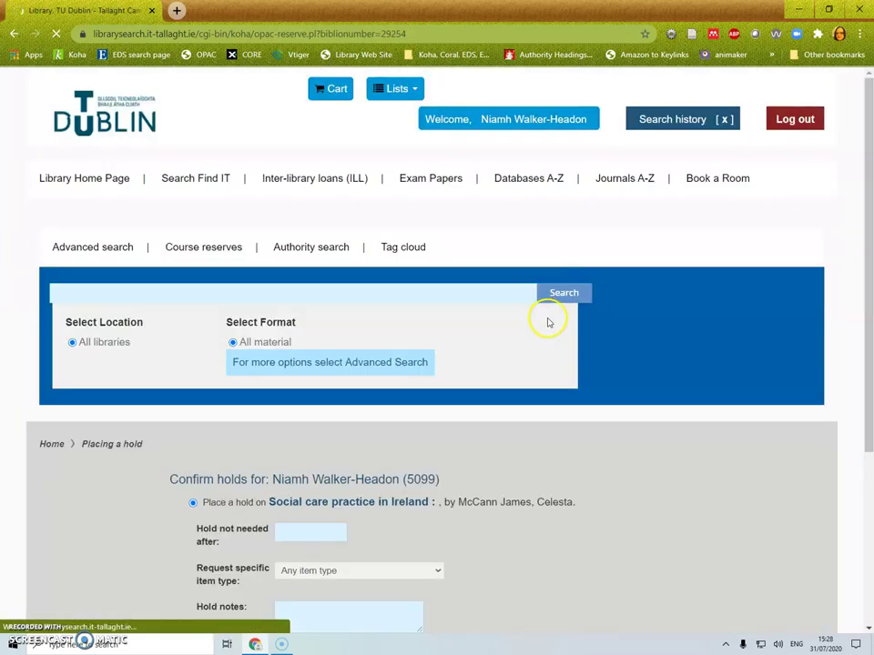
Show the additional hold options, keep Any item type, and confirm the hold on the book.
scroll(511, 352, down, 2)
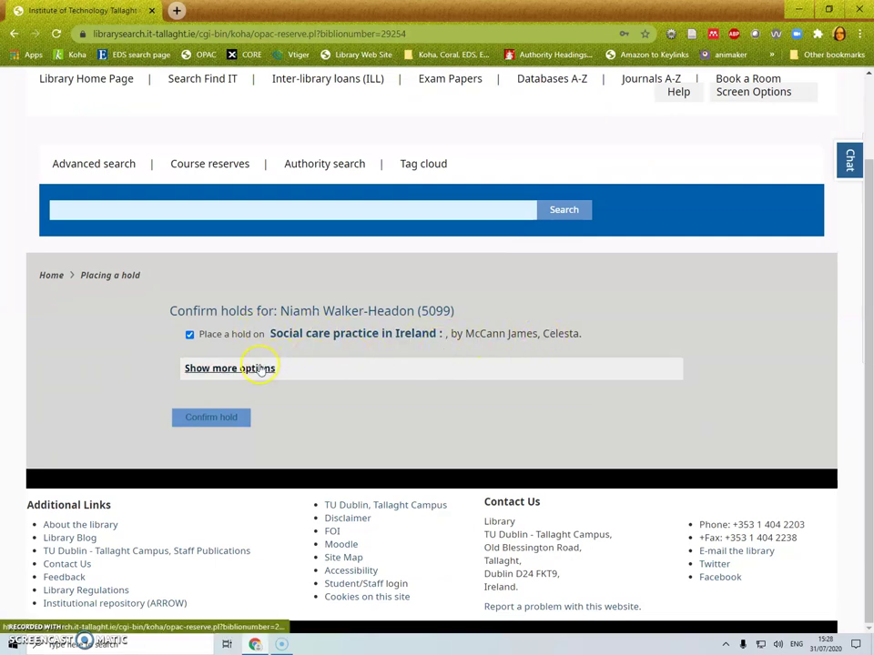
click(259, 368)
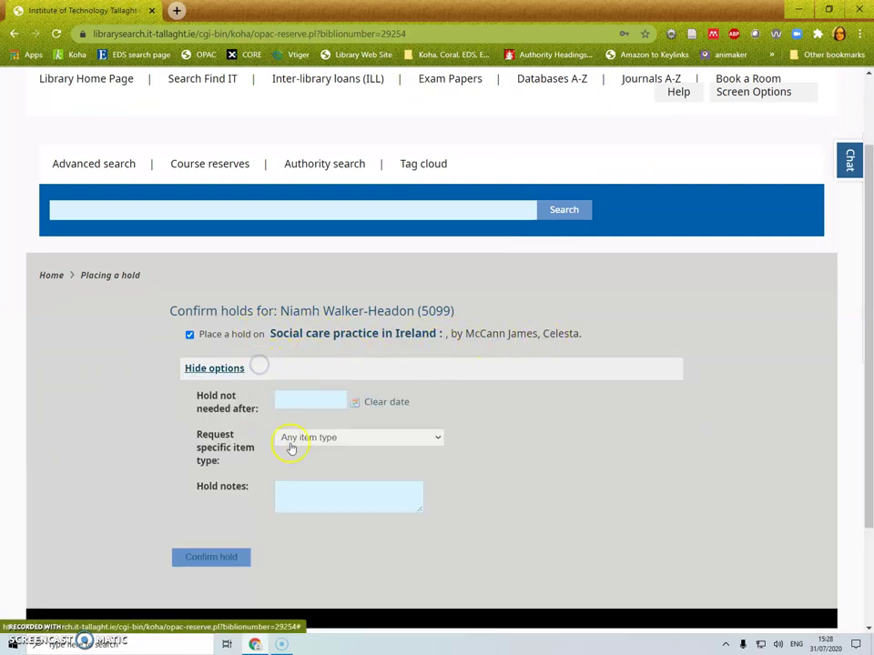
click(381, 403)
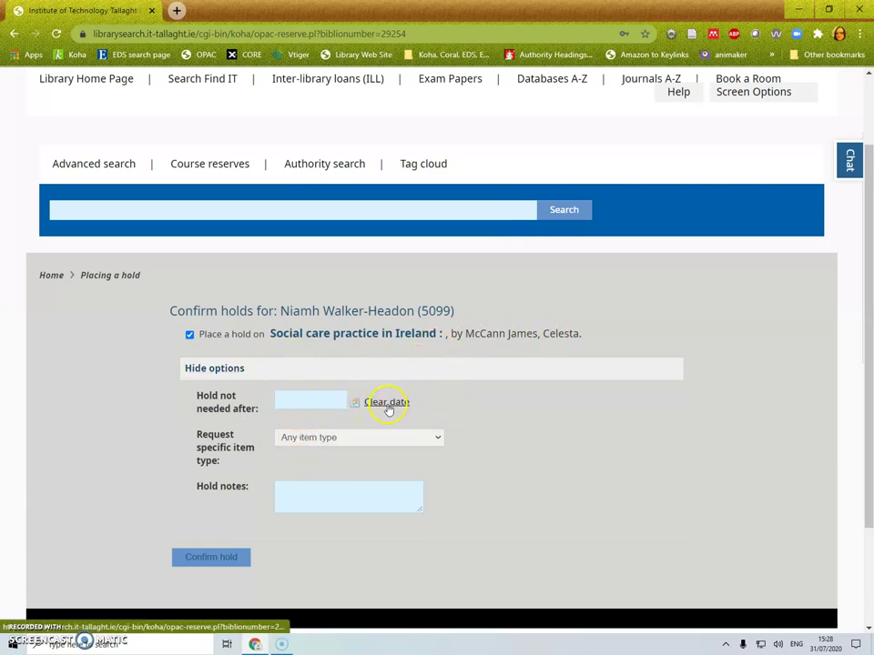
click(333, 439)
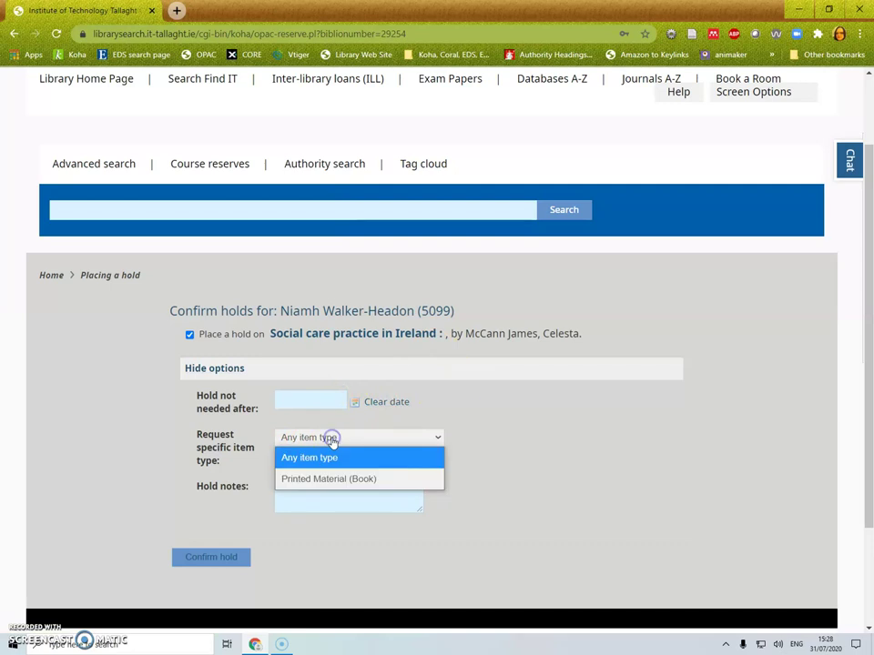
click(333, 441)
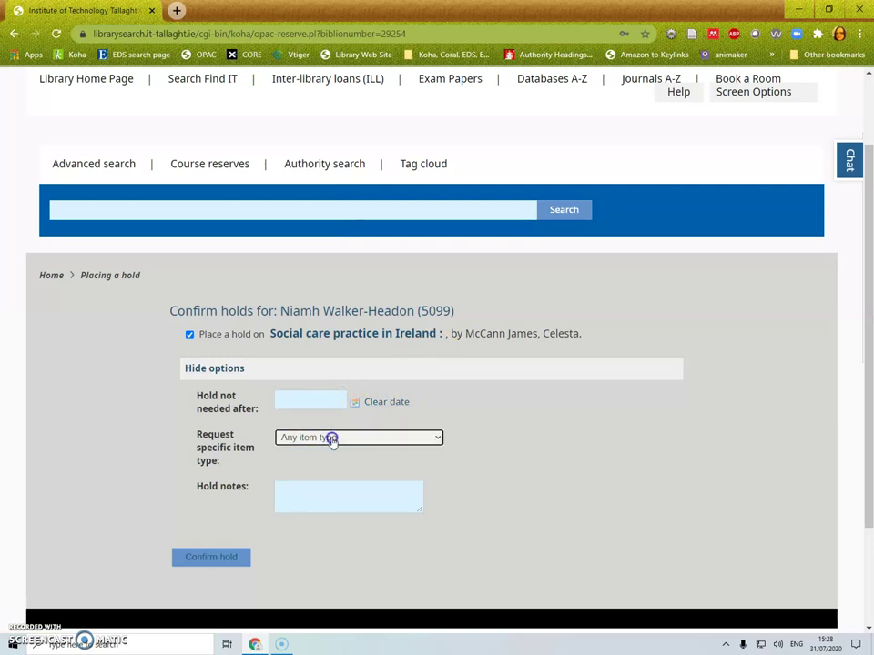
click(286, 494)
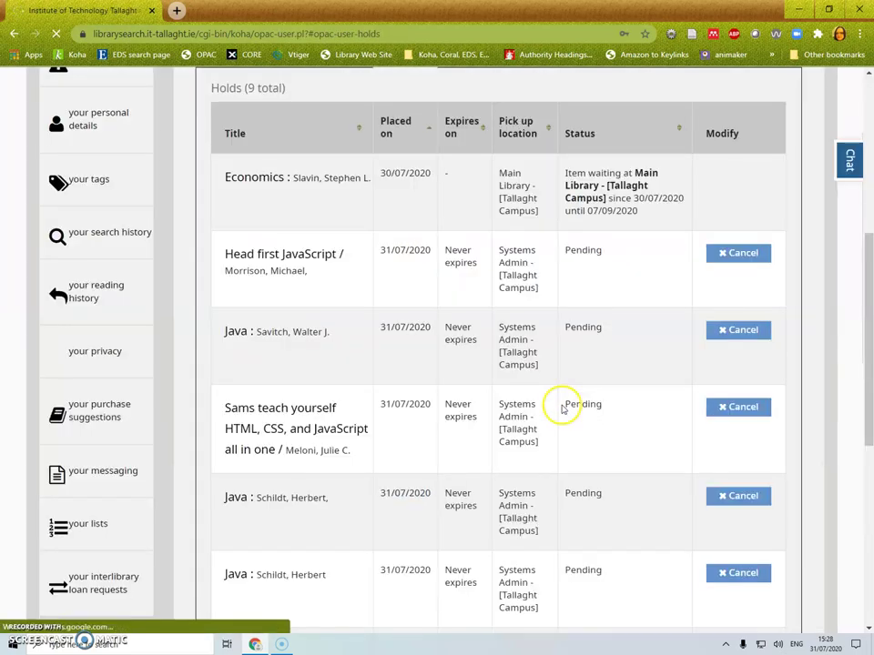
Review the account's list of holds down to the newly requested social care book.
scroll(563, 385, up, 3)
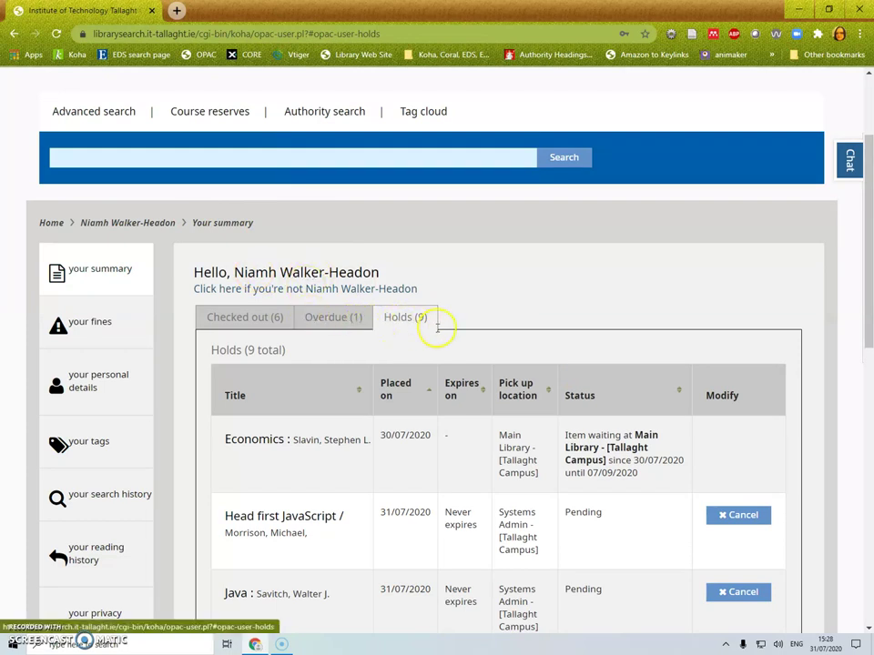
scroll(436, 472, down, 1)
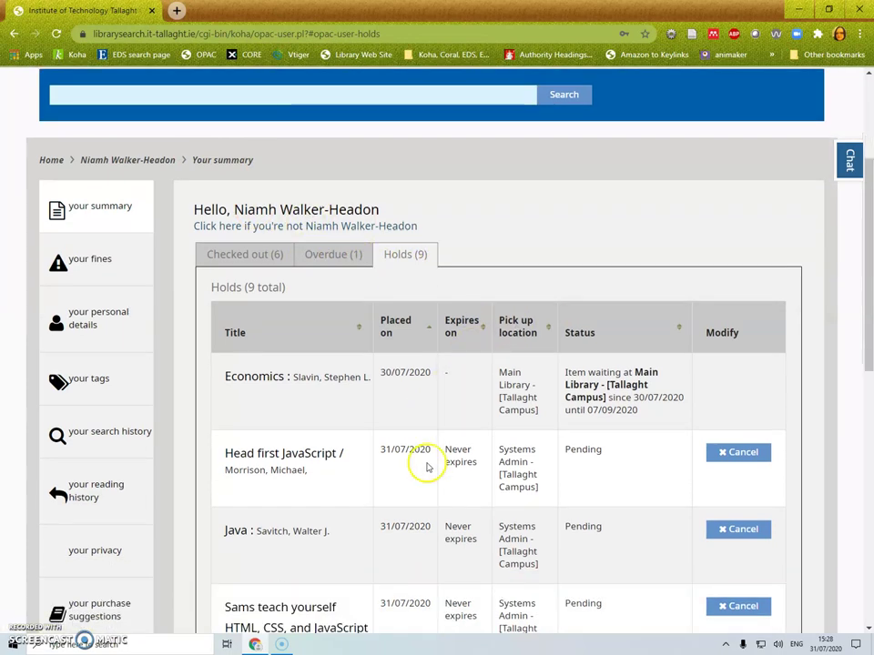
scroll(427, 467, down, 3)
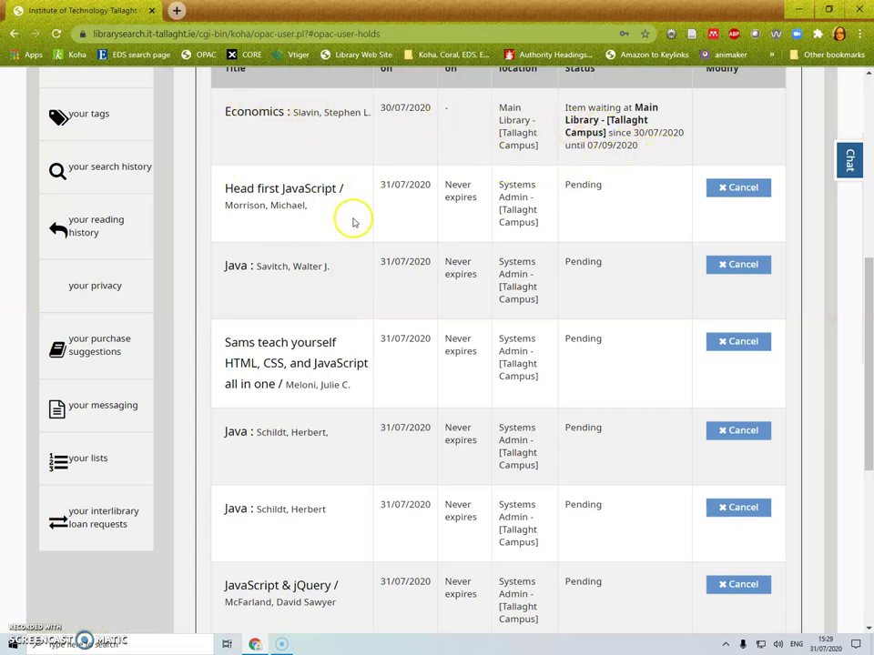
scroll(347, 222, down, 3)
scroll(351, 227, down, 1)
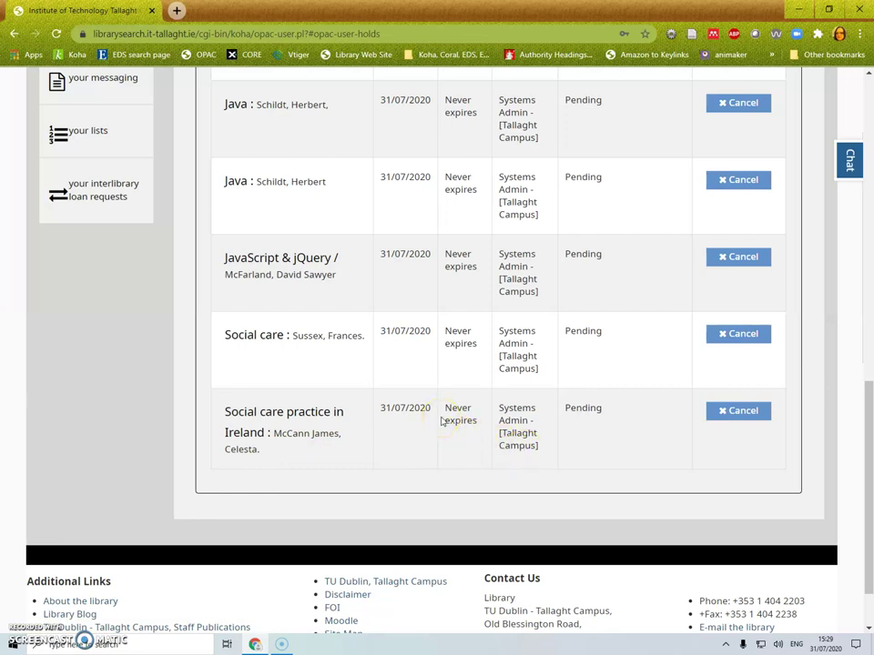
Return from the holds list to the "social care practice" results refined to Printed Material (Book).
scroll(439, 420, up, 10)
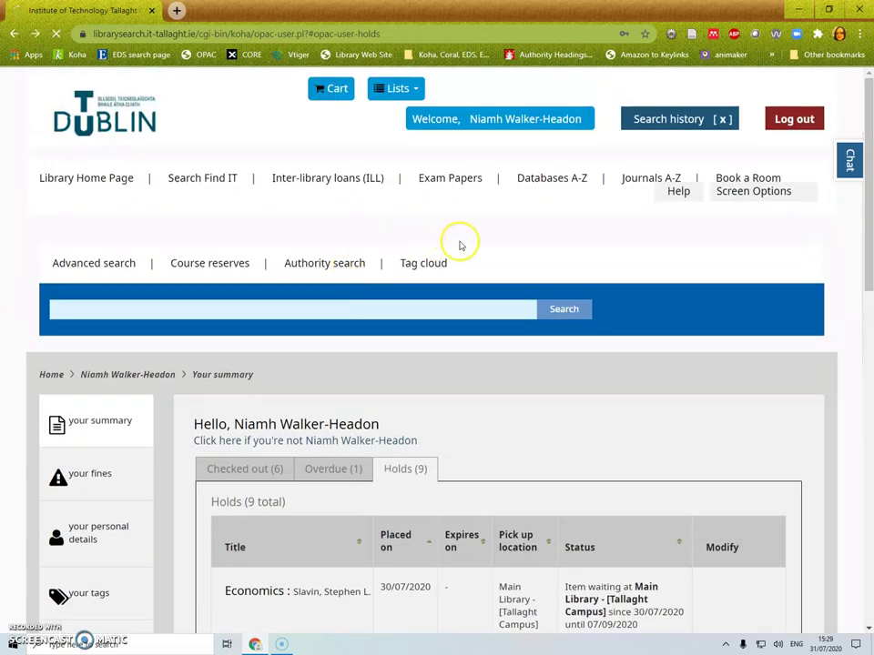
scroll(392, 264, down, 2)
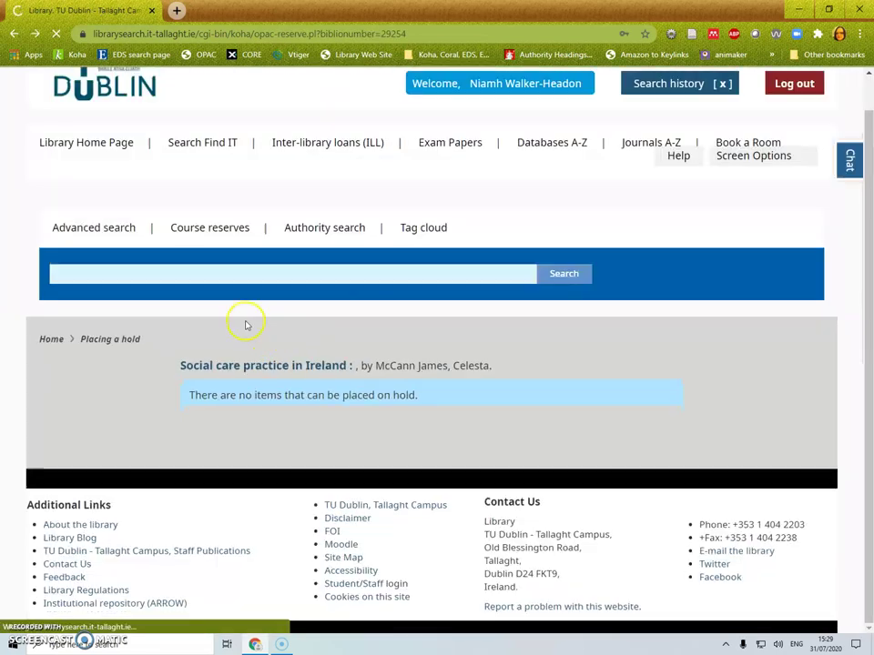
key(alt+Left)
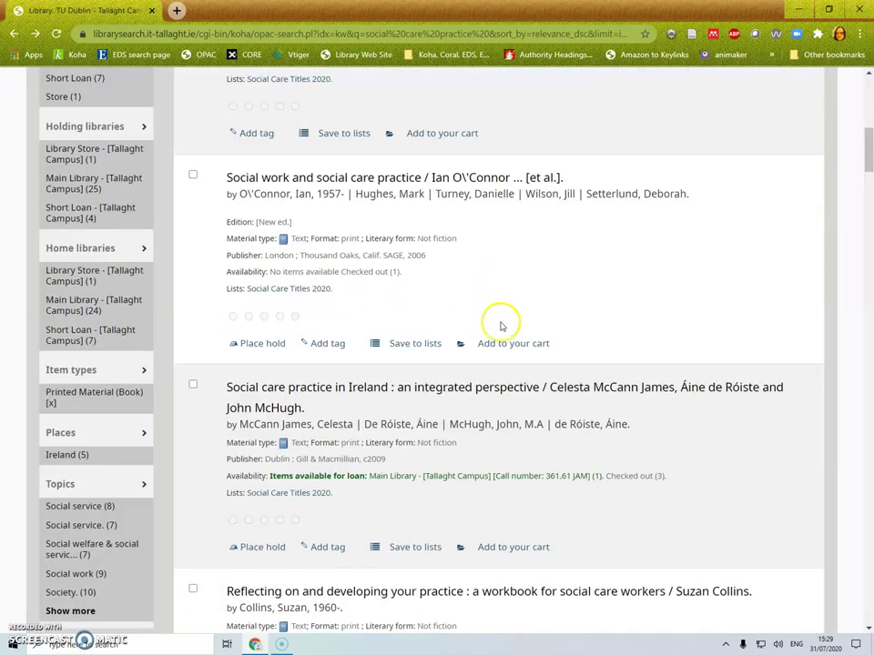
Look through the book results and highlight the availability line of "Professional accountability in social care and health".
scroll(545, 406, down, 5)
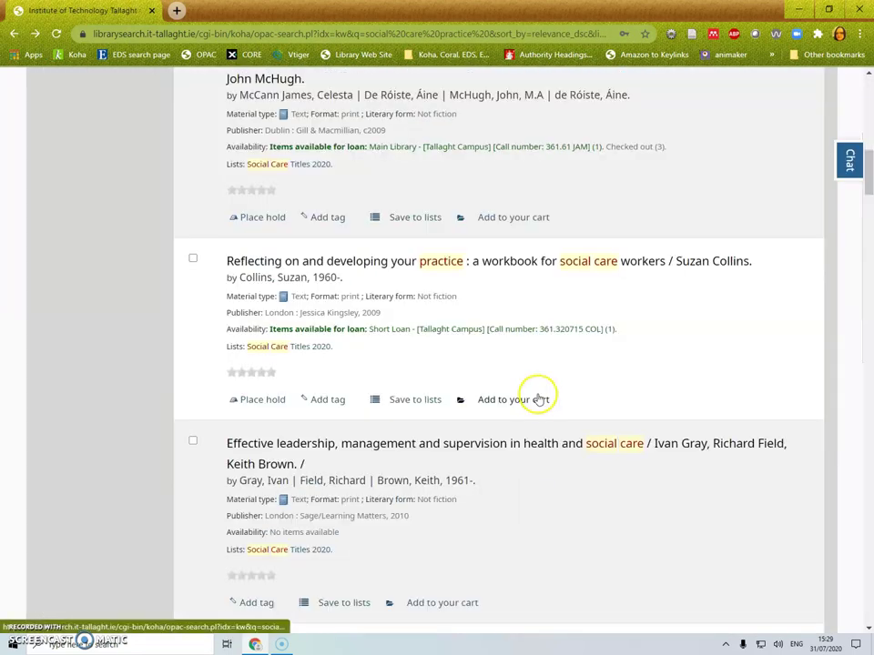
scroll(539, 400, down, 3)
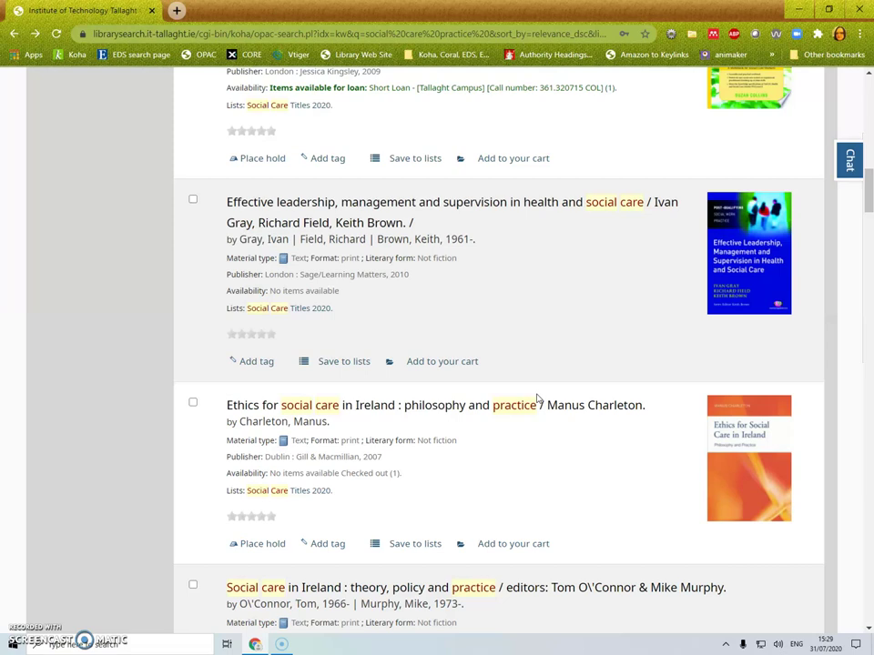
scroll(546, 429, down, 3)
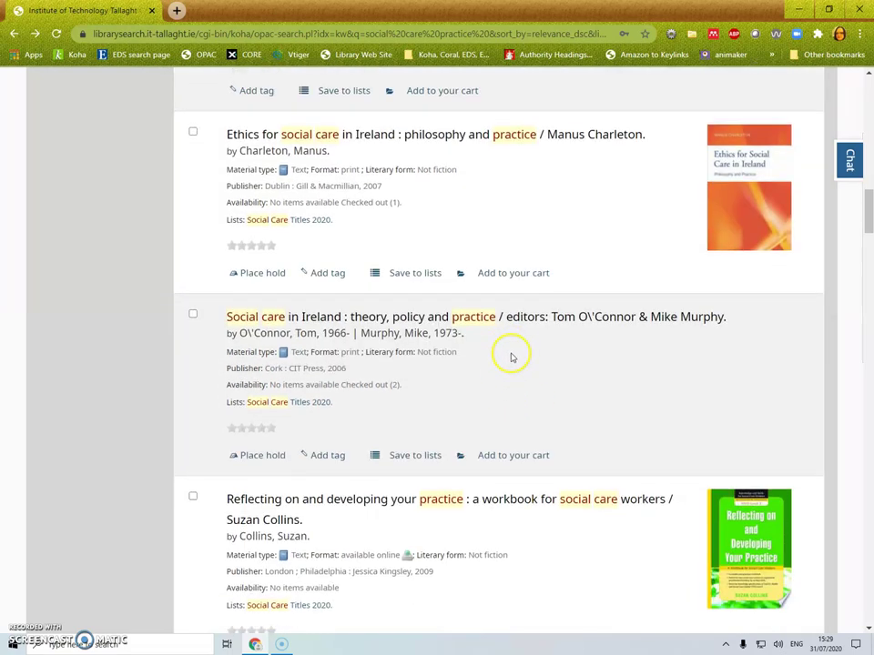
scroll(511, 358, down, 2)
scroll(510, 355, down, 3)
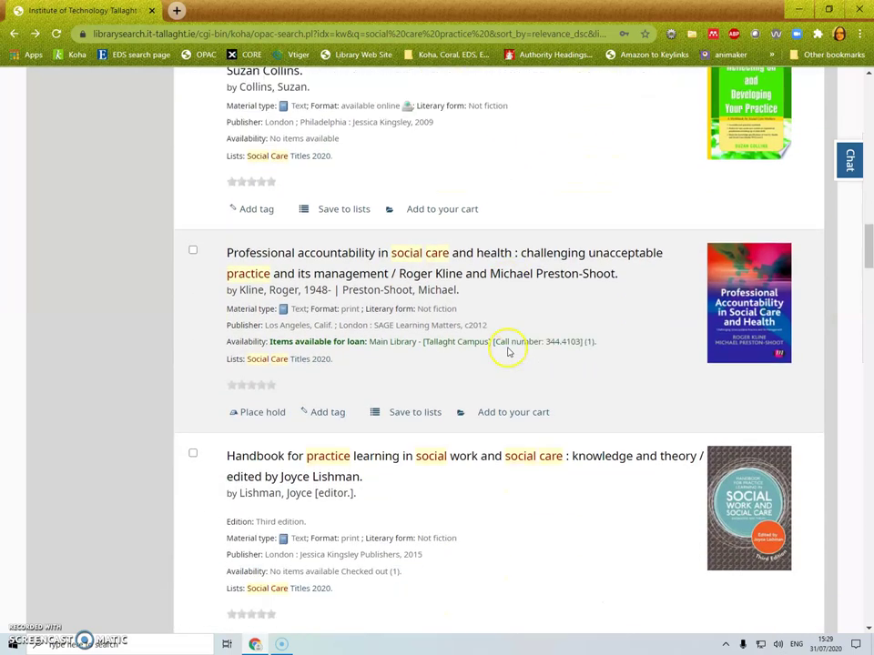
scroll(508, 352, down, 1)
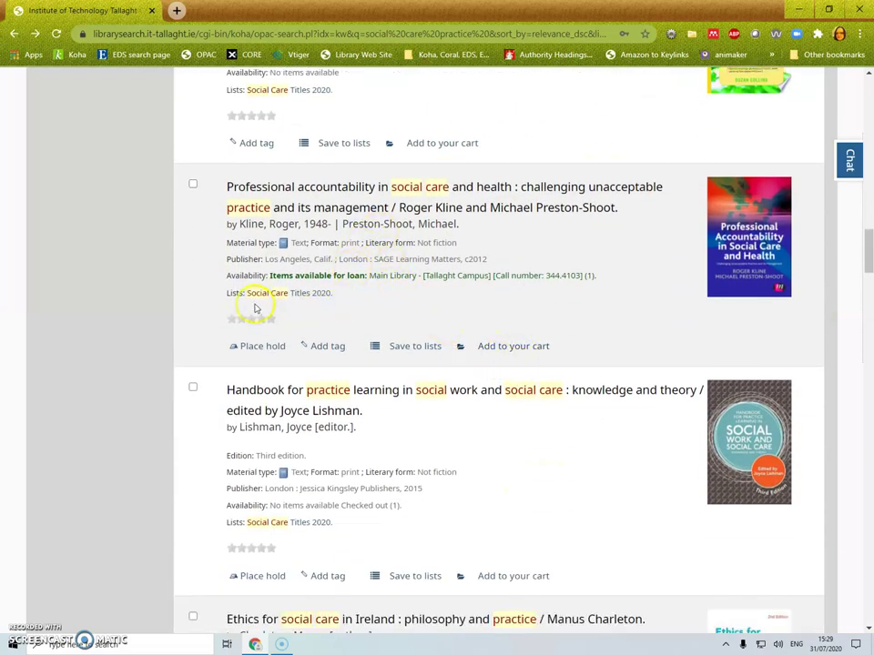
drag(228, 274, 579, 277)
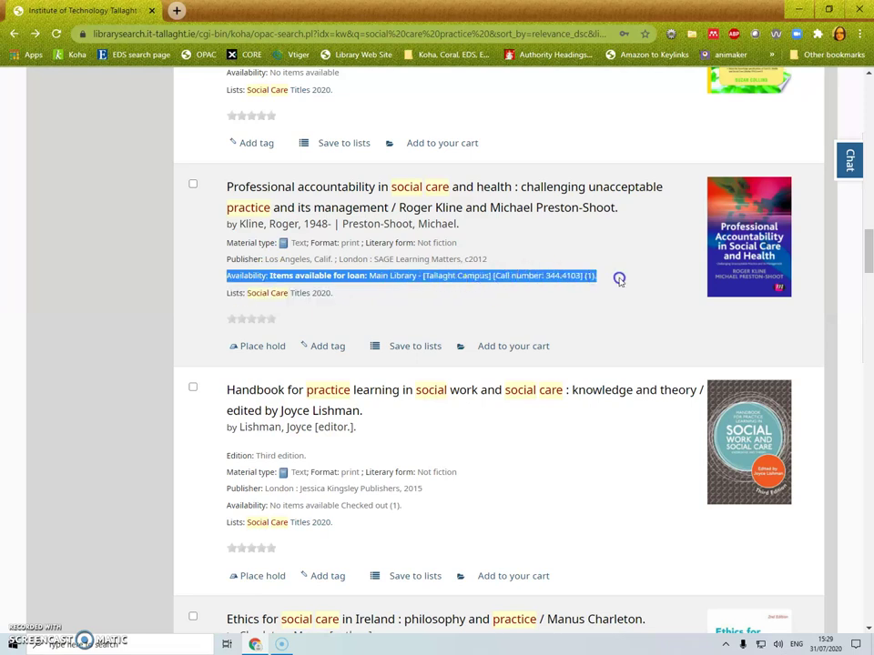
Highlight the availability line of "Handbook for practice learning in social work and social care" and view the following titles.
scroll(434, 357, down, 2)
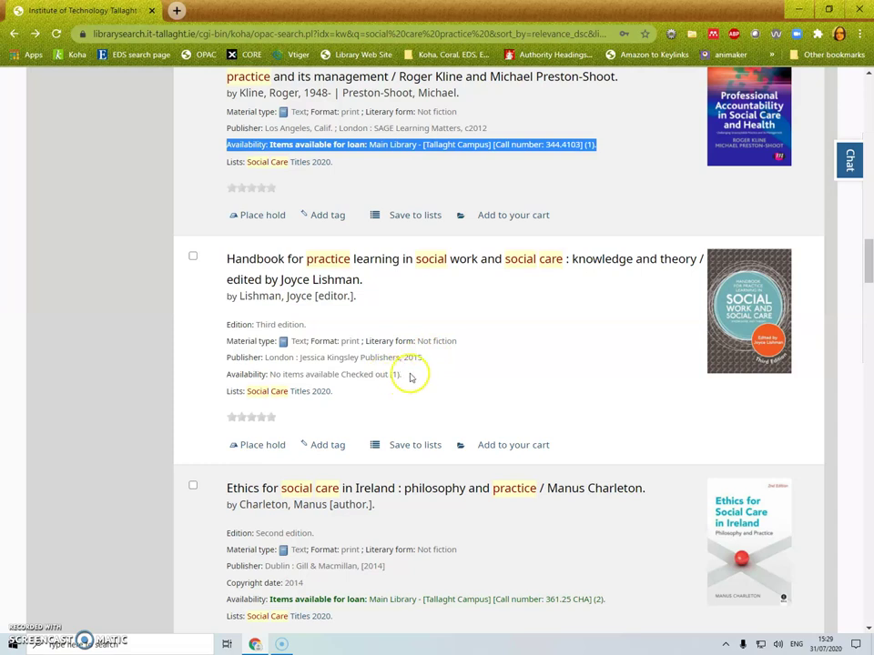
drag(403, 374, 226, 380)
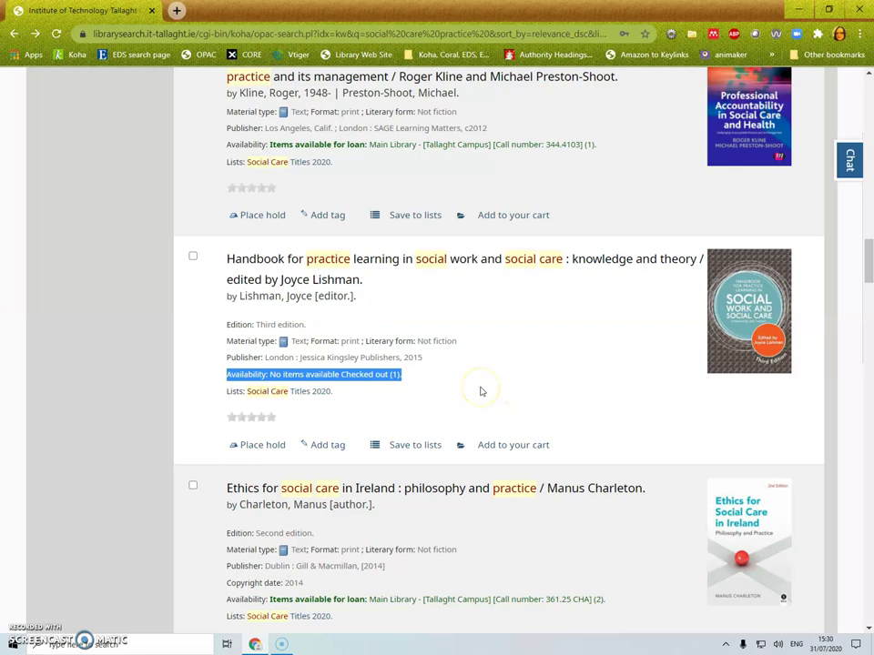
scroll(482, 392, down, 3)
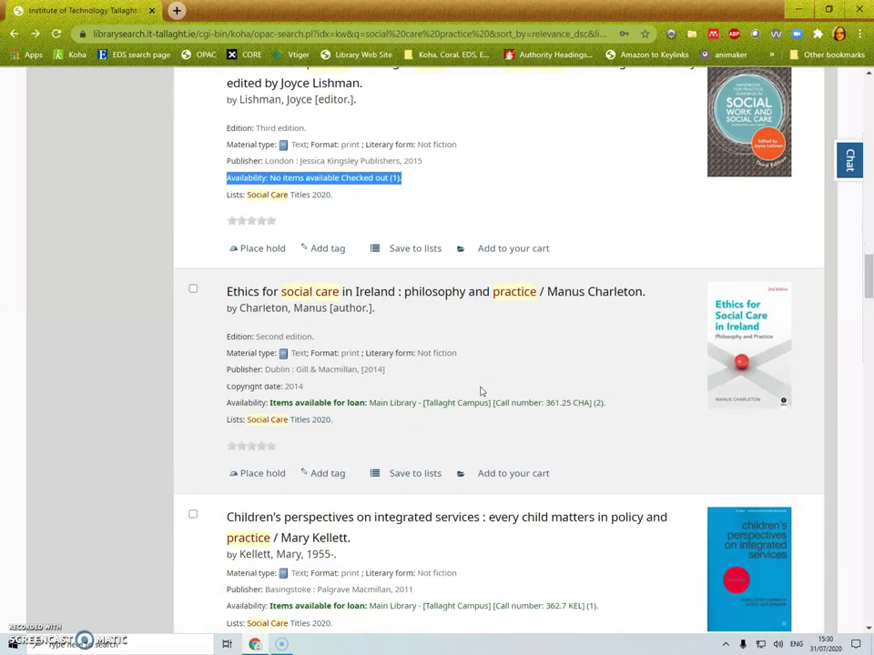
scroll(481, 392, down, 1)
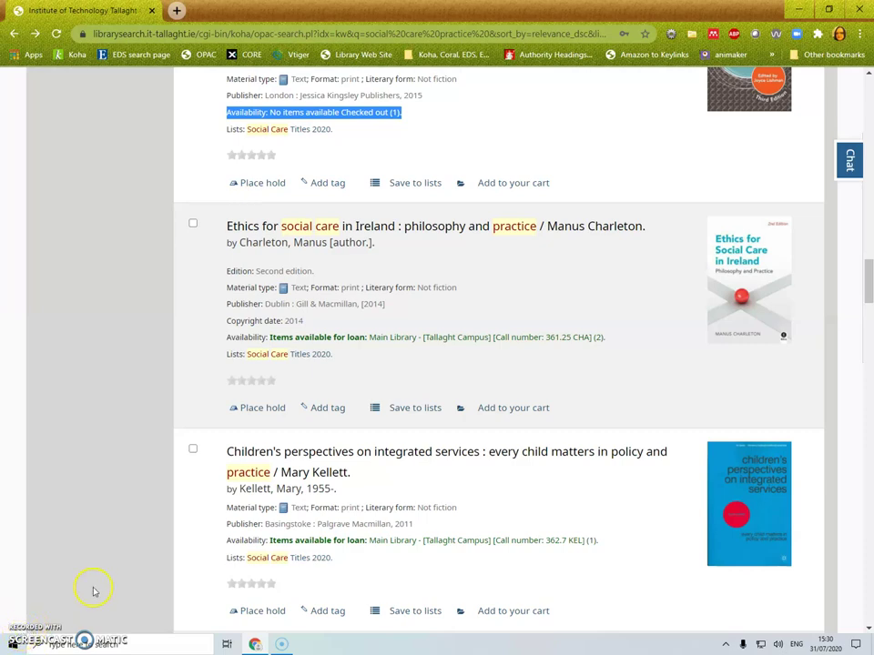
Go back to the unrefined "social care practice" results and try to limit them to the Virtual Item type.
scroll(94, 592, up, 15)
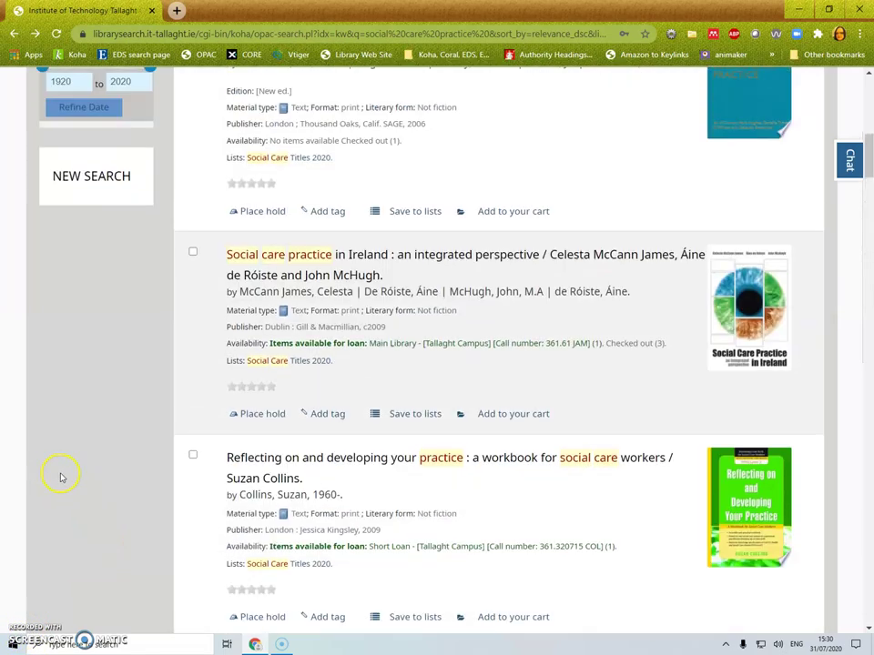
scroll(61, 477, up, 8)
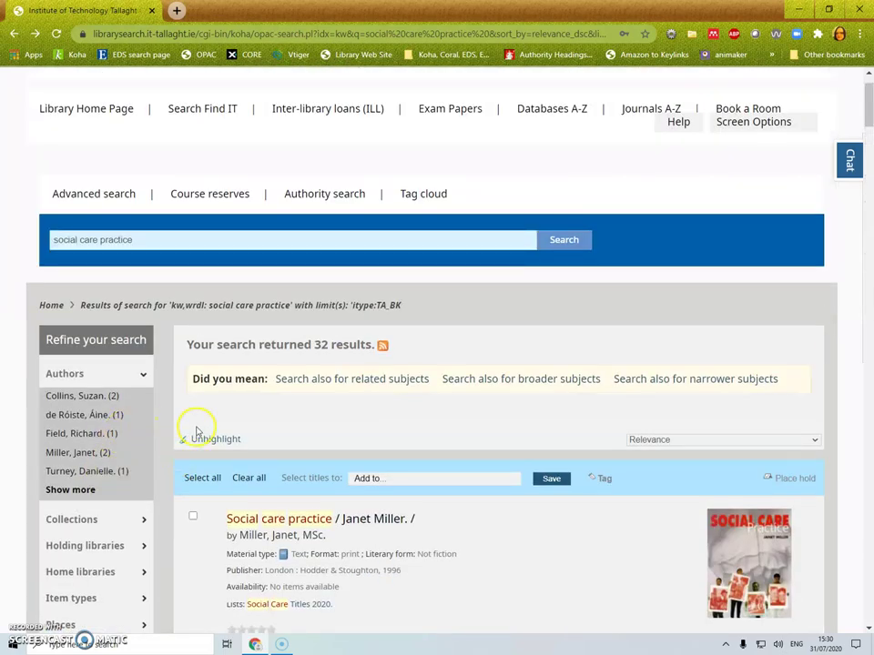
key(alt+Left)
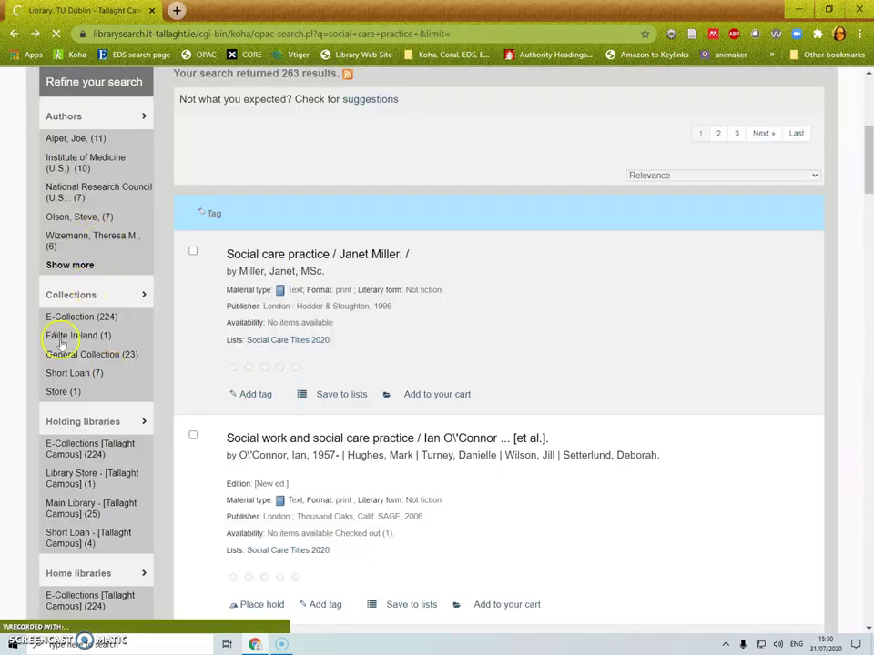
scroll(167, 453, down, 4)
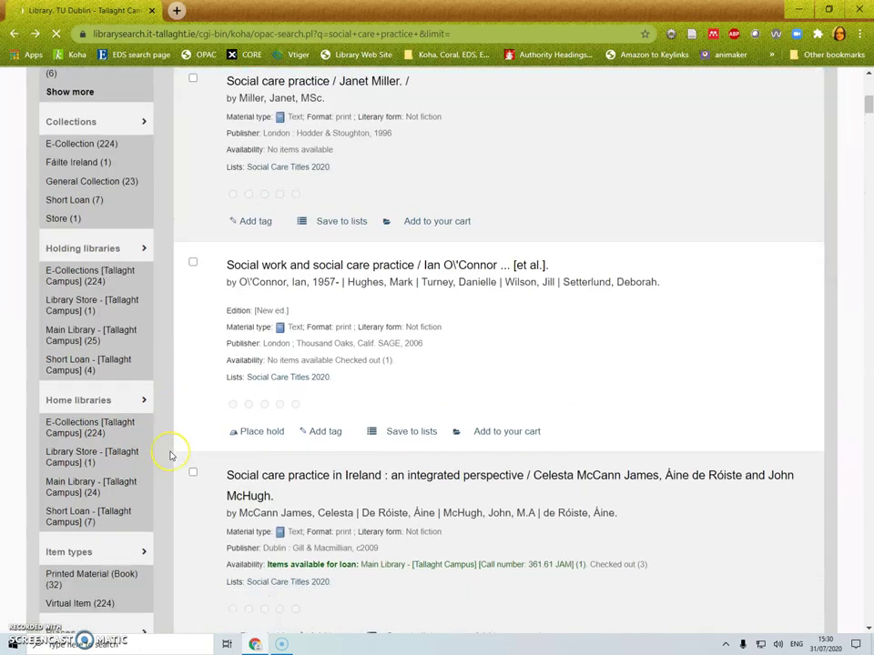
scroll(169, 455, down, 3)
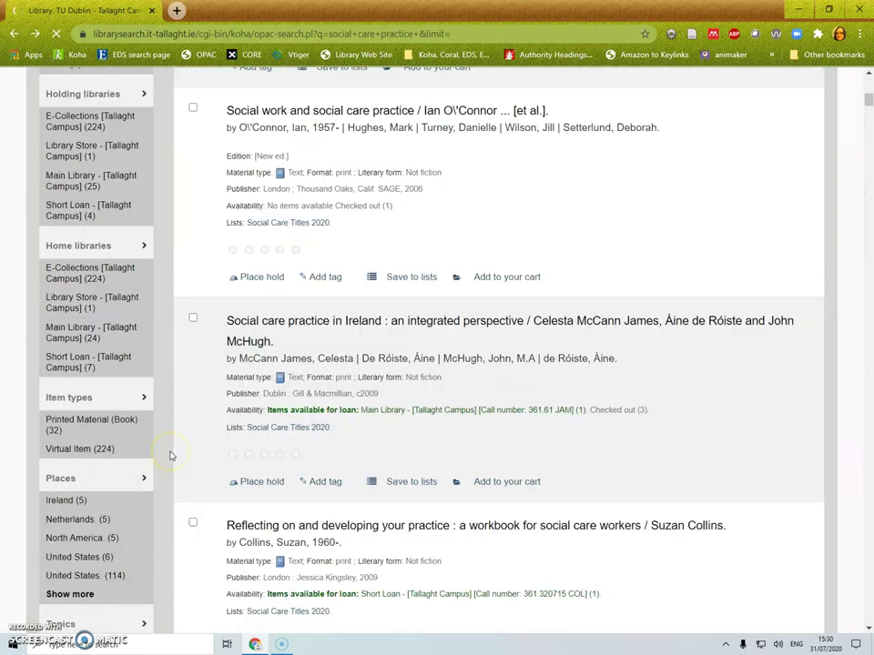
click(84, 452)
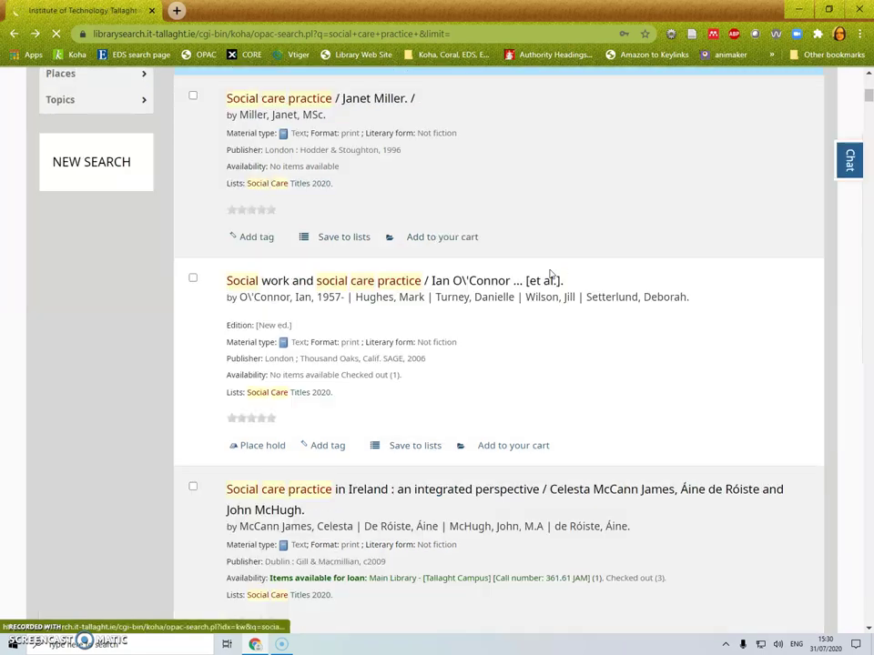
Refine the full "social care practice" results to the Virtual Item type.
scroll(545, 277, down, 3)
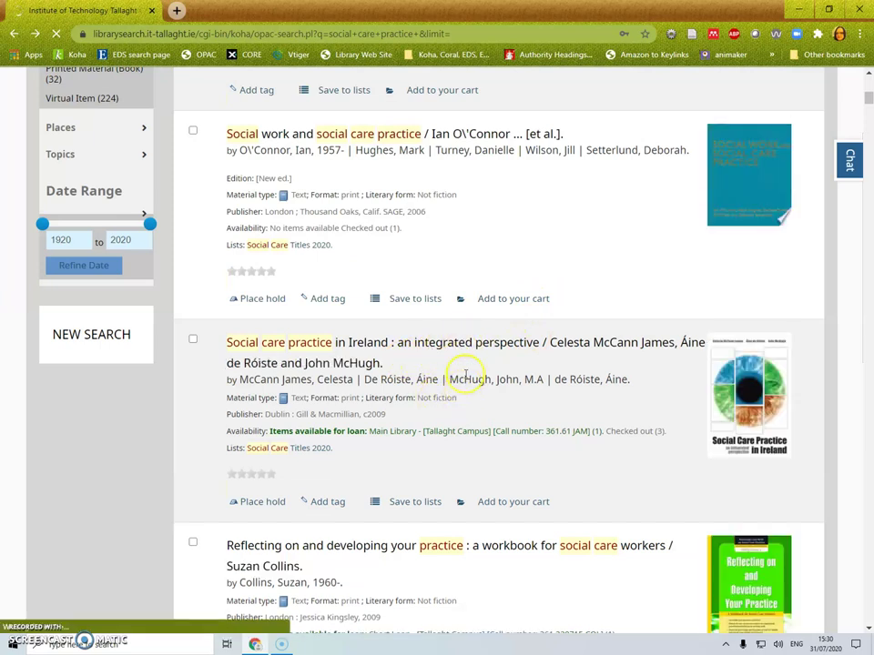
scroll(198, 332, up, 3)
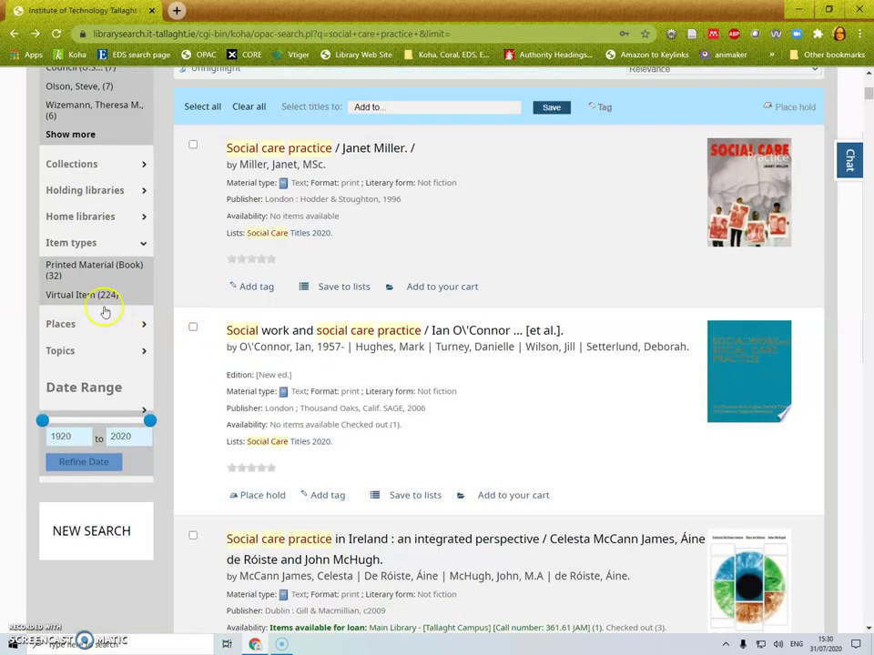
scroll(128, 301, up, 3)
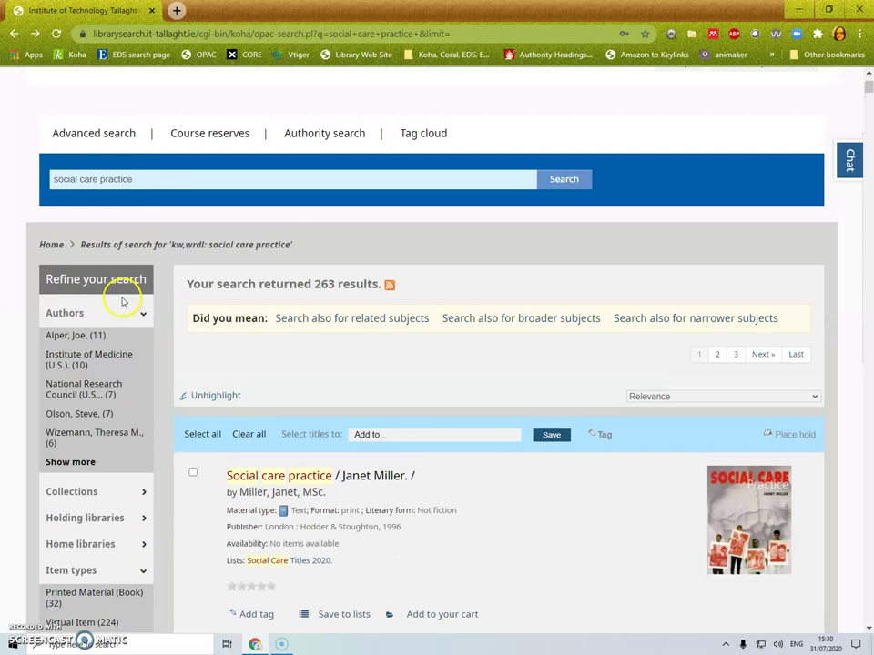
scroll(121, 292, down, 1)
scroll(121, 300, down, 1)
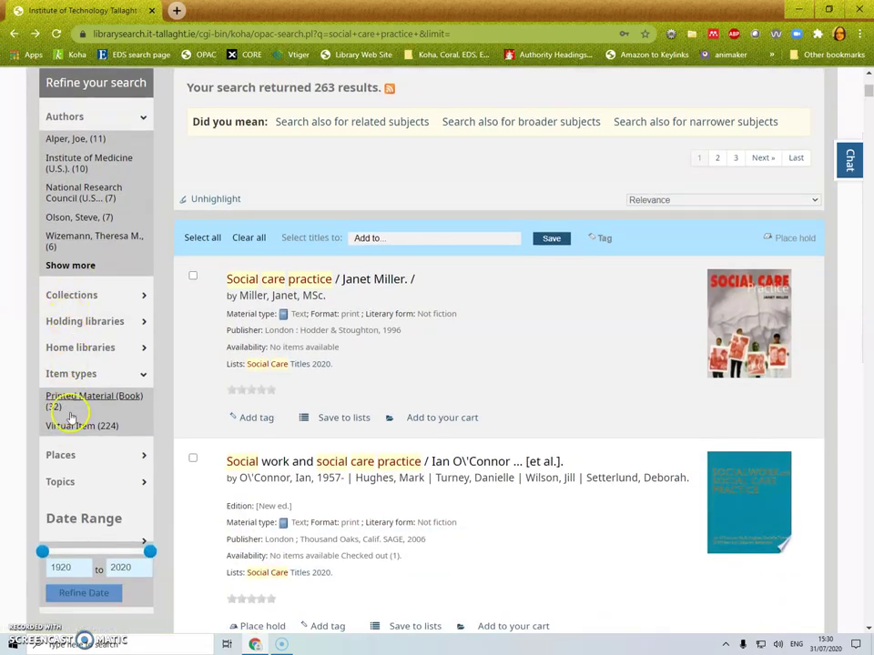
click(73, 426)
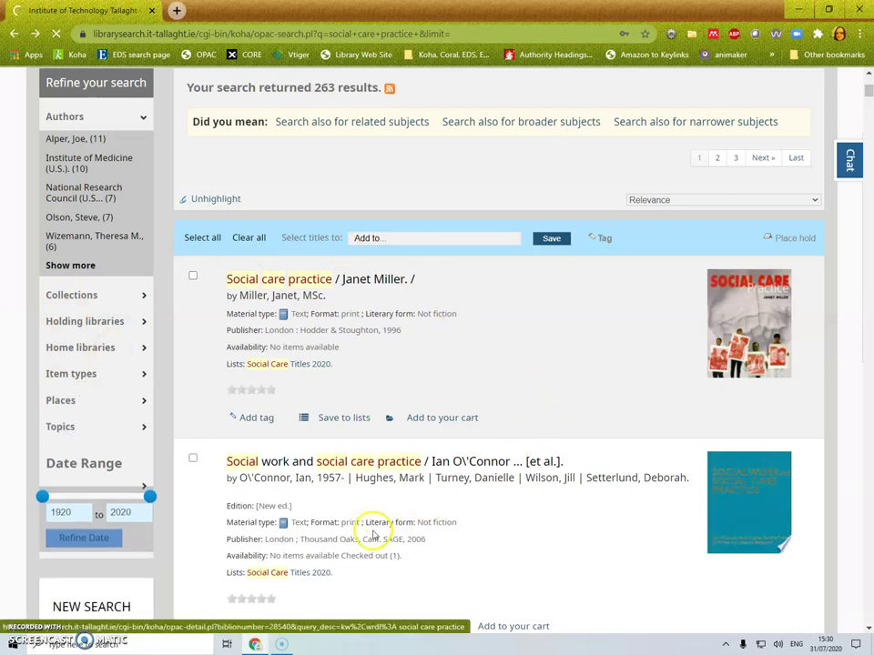
click(23, 628)
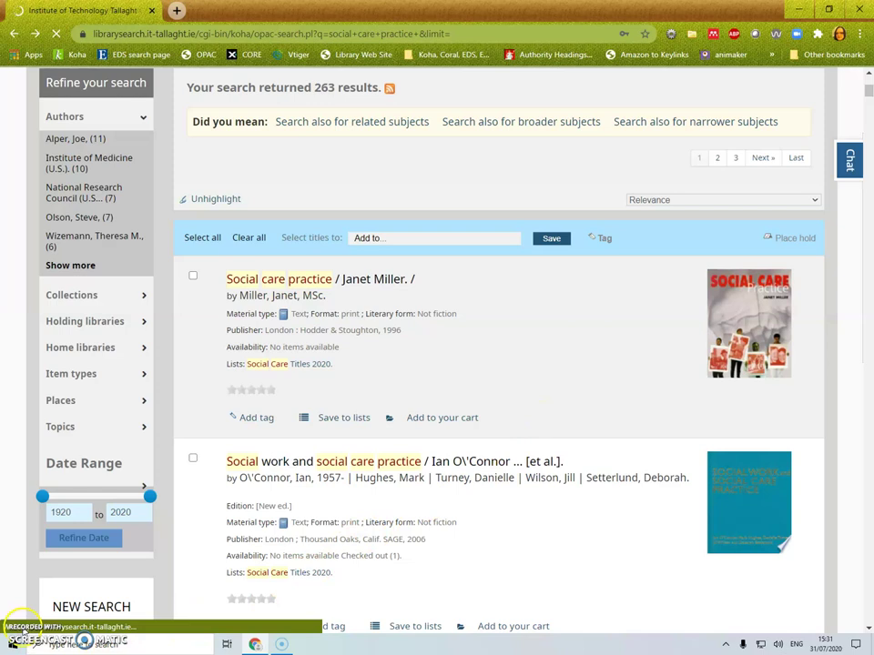